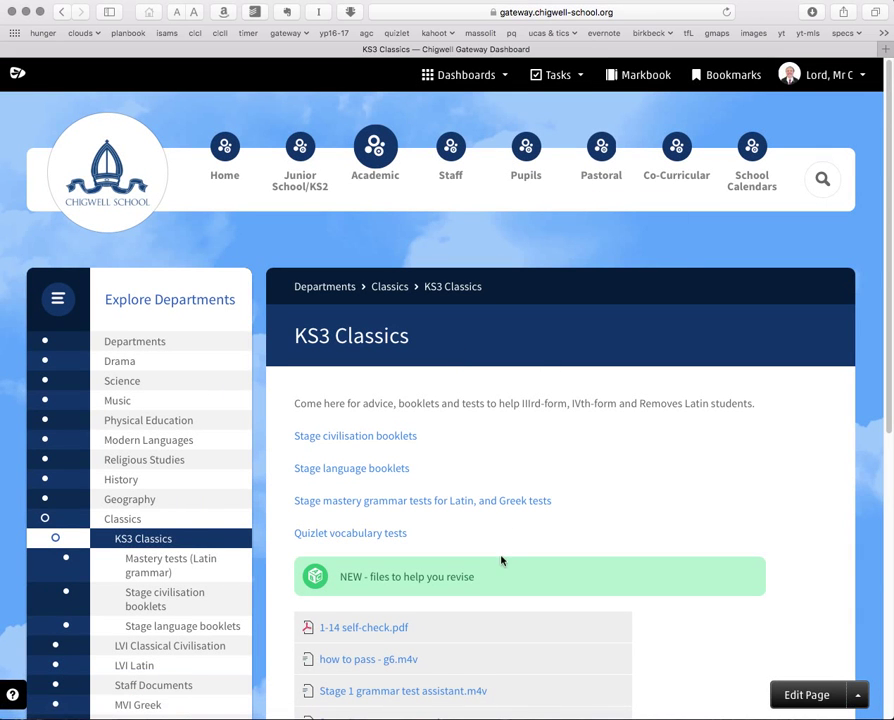
# - Follow the 'Quizlet vocabulary tests' link on the KS3 Classics page
pyautogui.click(346, 538)
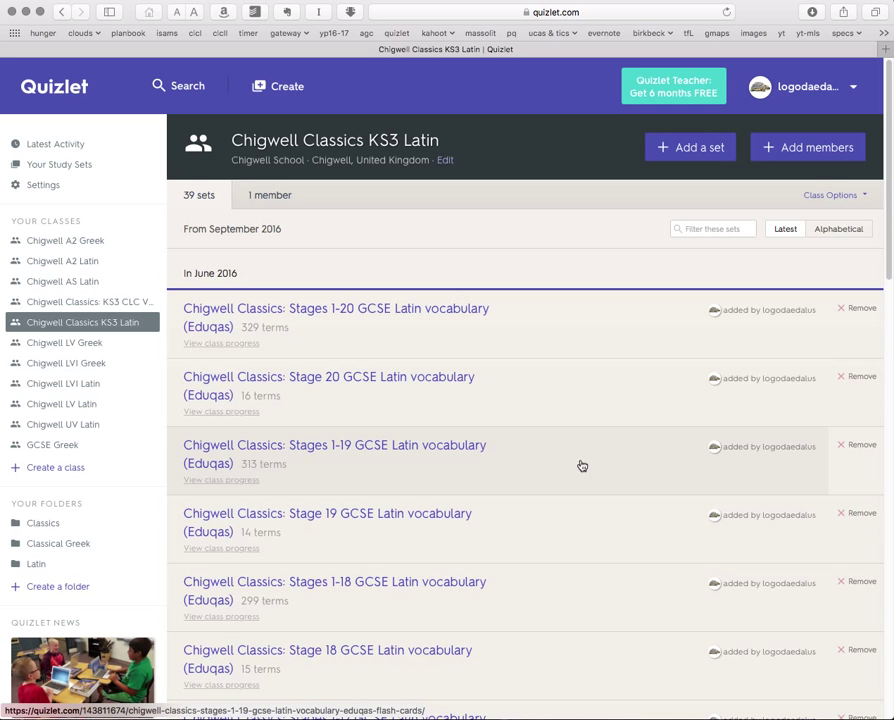
# - Scroll the KS3 Latin class's 39 sets and open the Stage 2 GCSE Latin vocabulary set
pyautogui.scroll(-10, 582, 466)
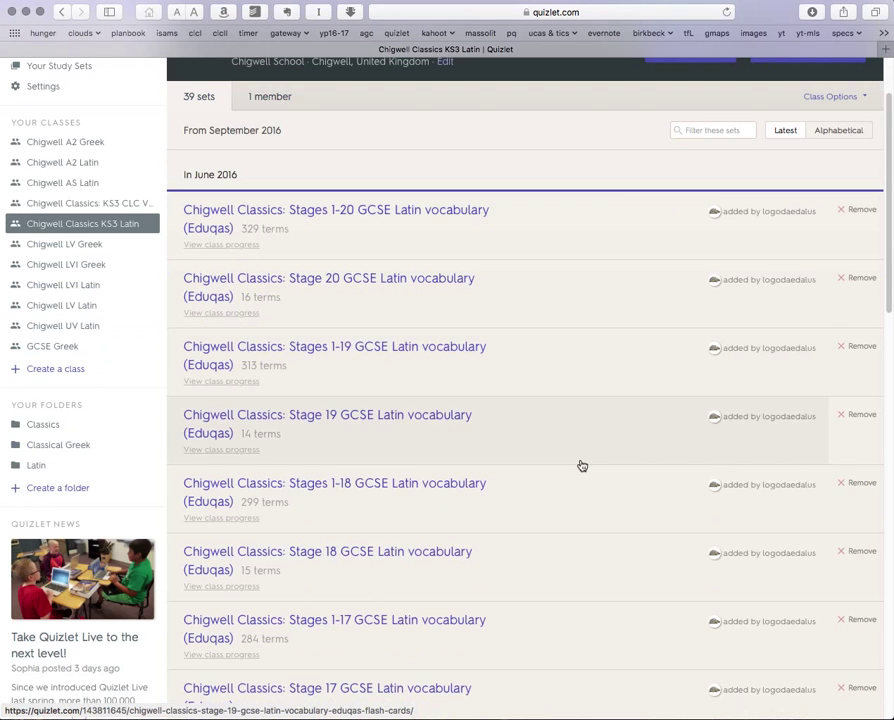
pyautogui.scroll(-10, 582, 466)
pyautogui.scroll(-12, 580, 463)
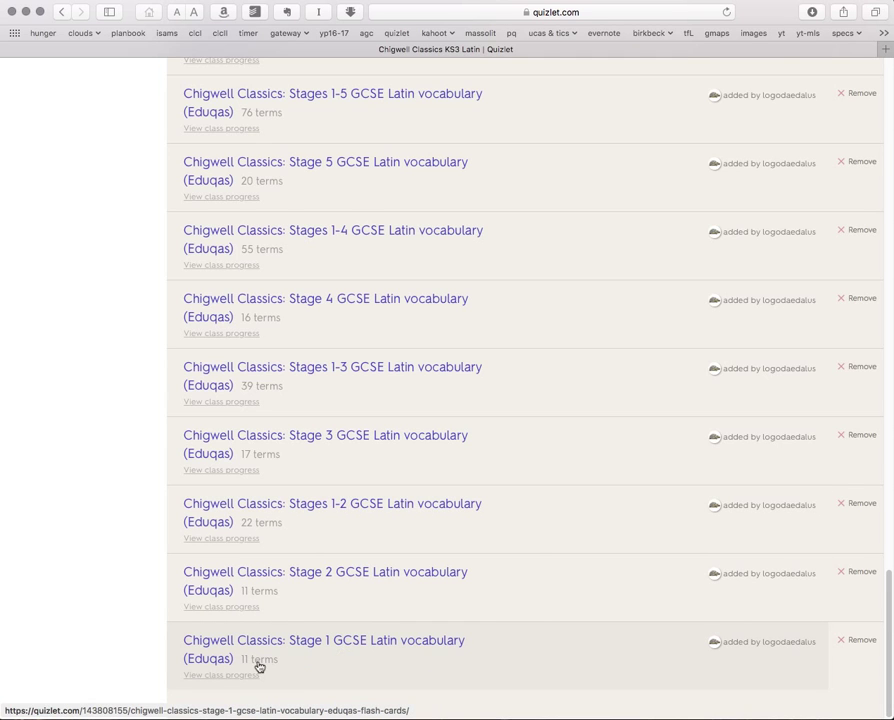
pyautogui.click(379, 577)
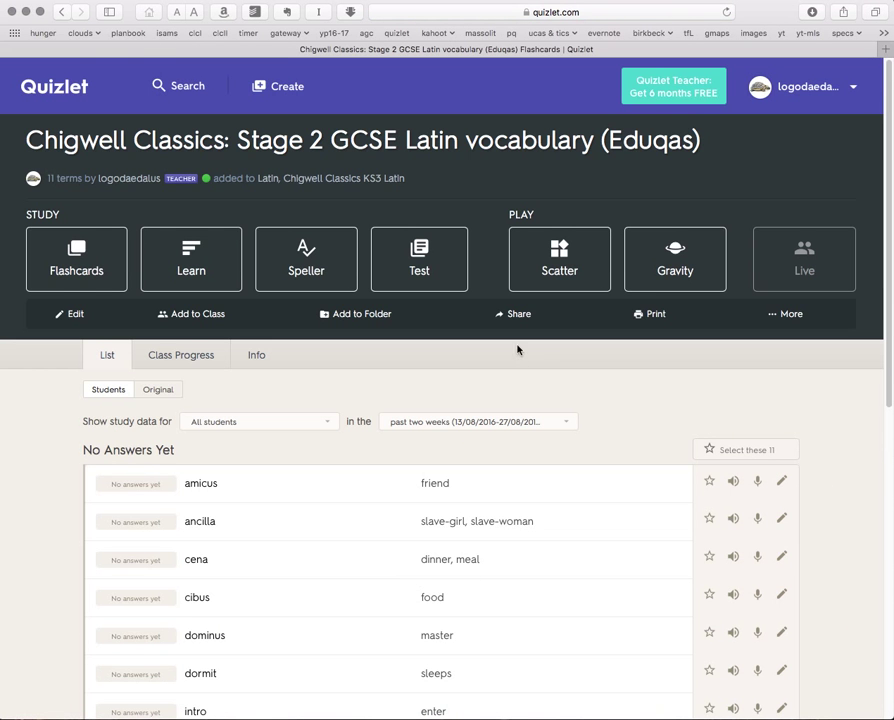
# - Look over the 11 Stage 2 terms and launch Flashcards, starting on 'dormit'
pyautogui.scroll(-5, 337, 542)
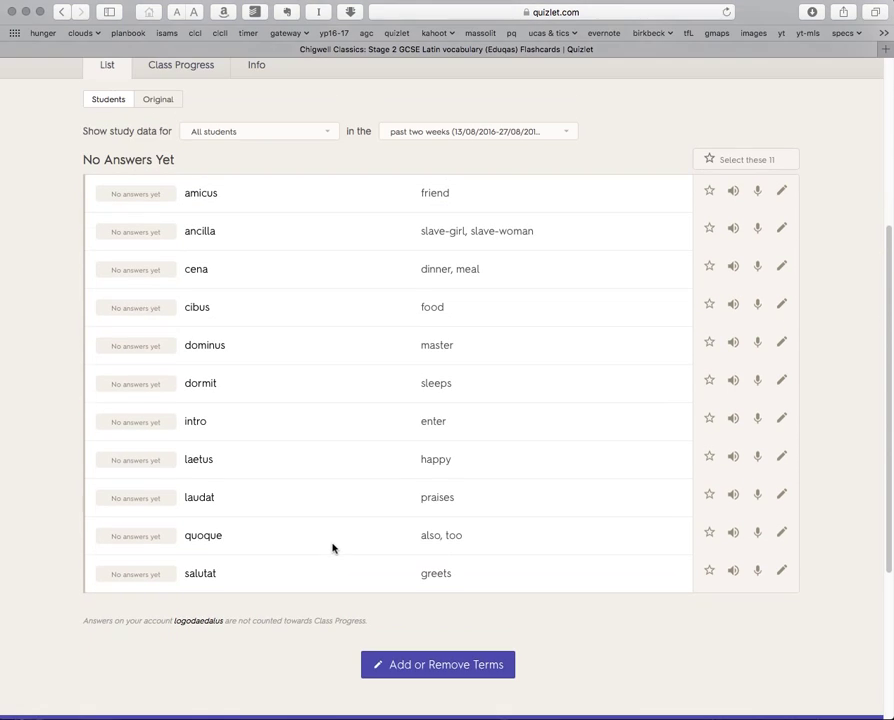
pyautogui.scroll(5, 333, 547)
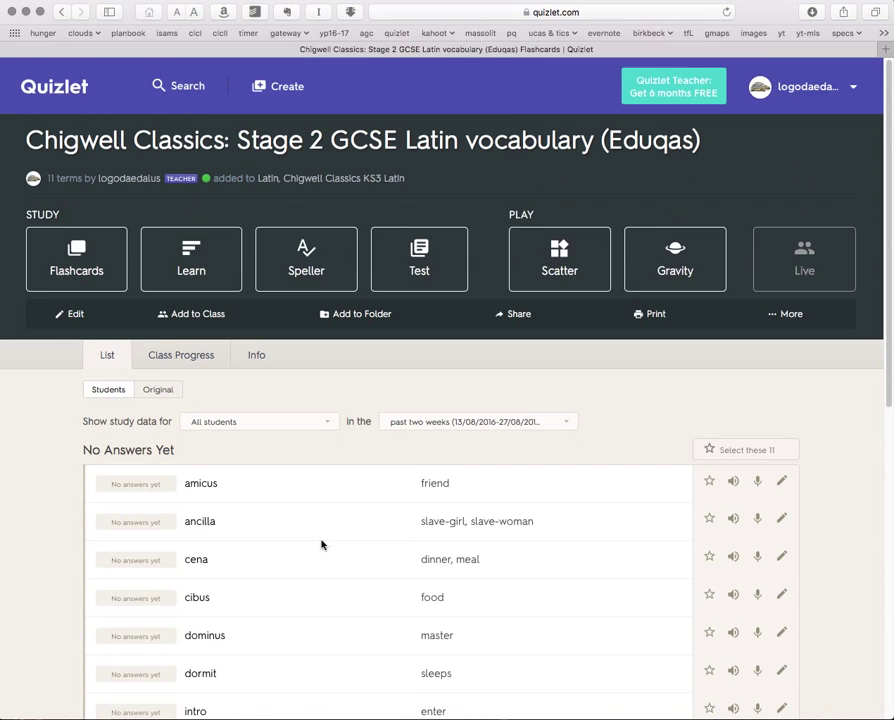
pyautogui.scroll(-1, 328, 542)
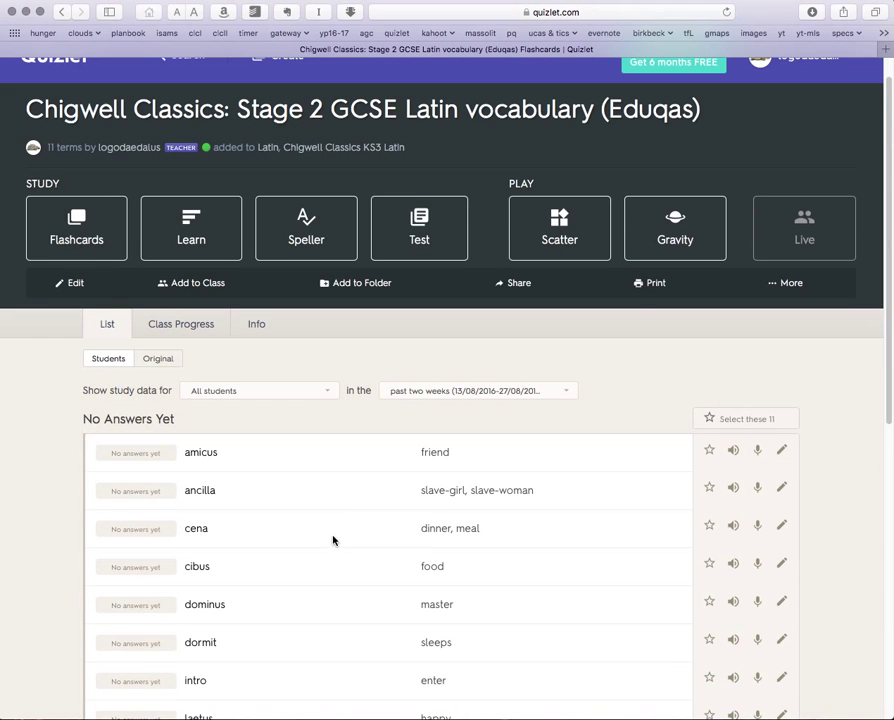
pyautogui.click(83, 229)
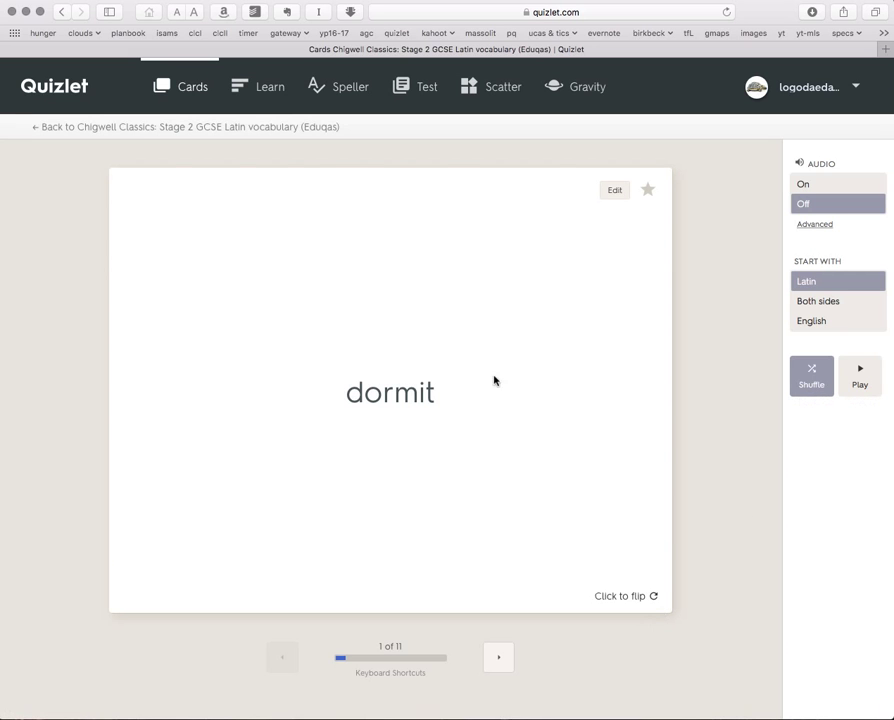
# - Flip 'dormit' to check its meaning, then star laetus and cena
pyautogui.click(643, 600)
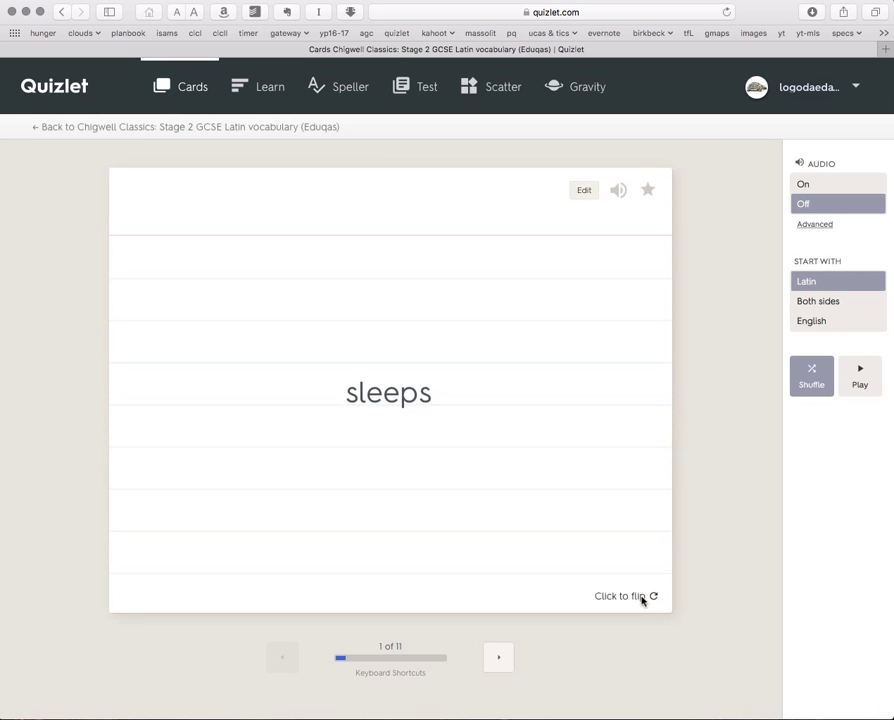
pyautogui.click(641, 599)
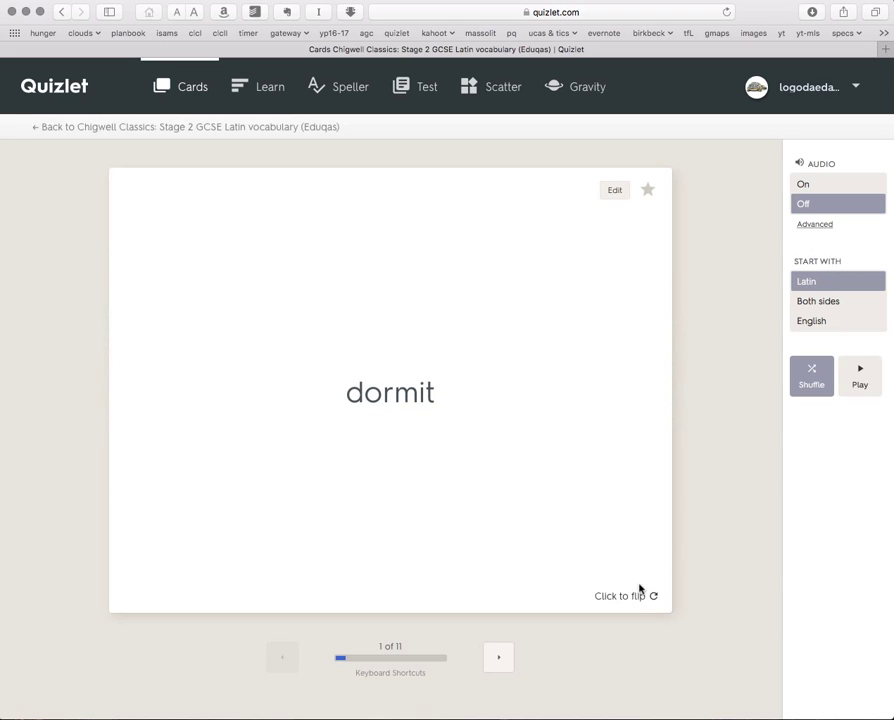
pyautogui.click(500, 660)
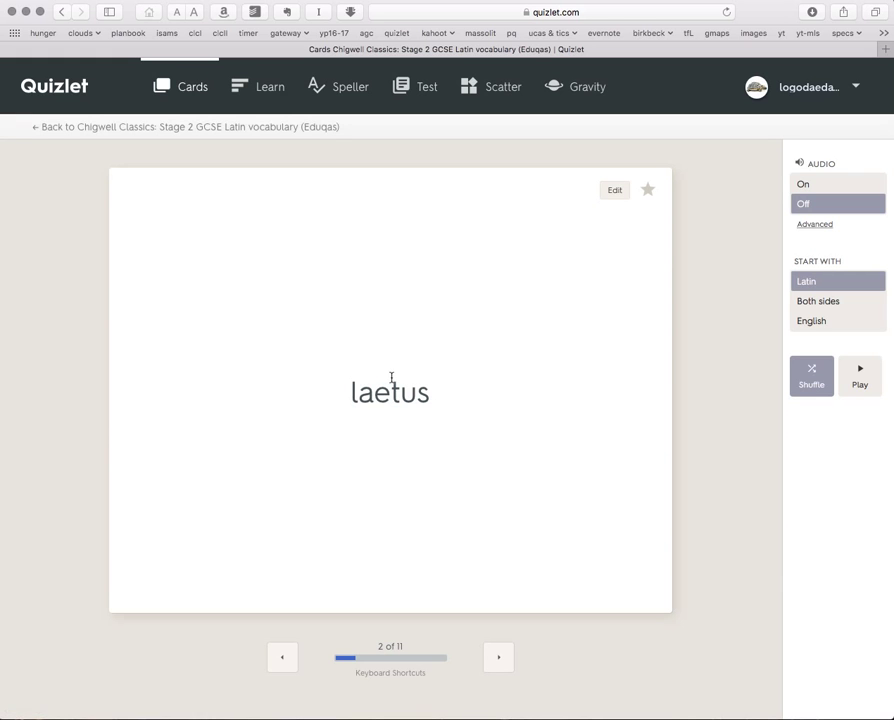
pyautogui.click(648, 191)
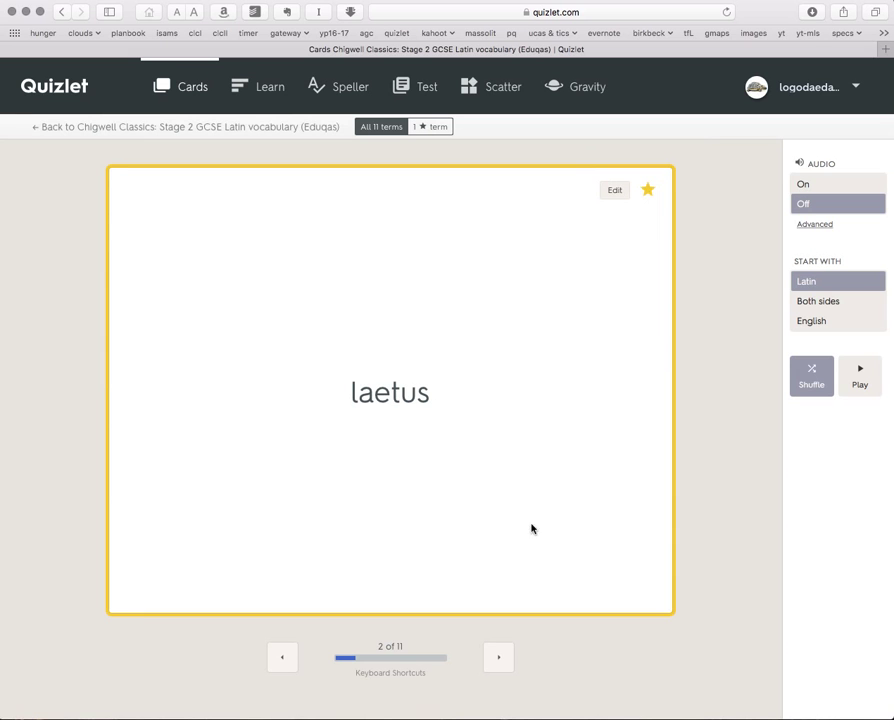
pyautogui.click(502, 659)
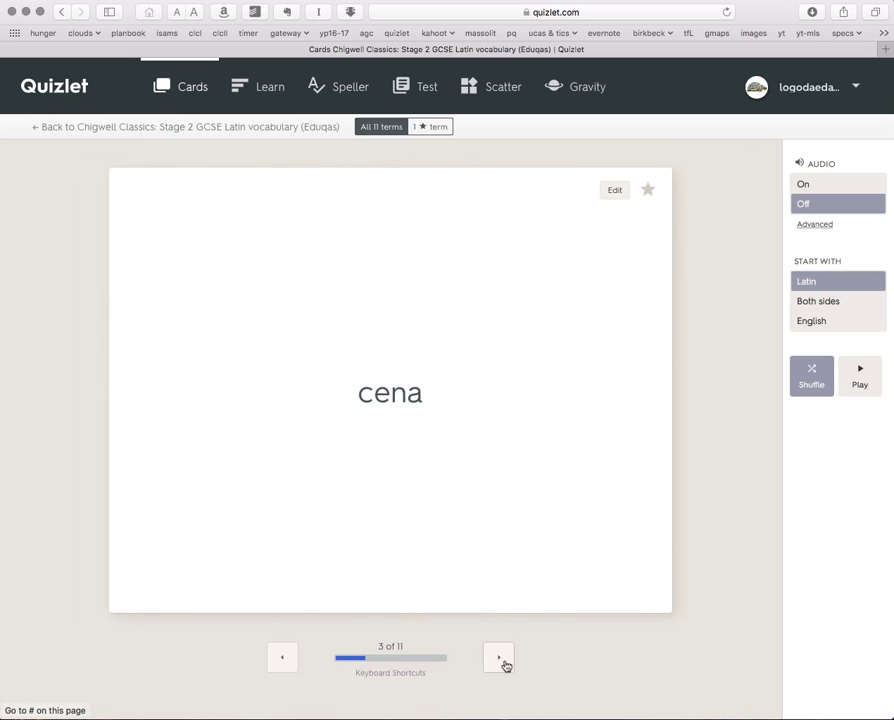
pyautogui.click(650, 192)
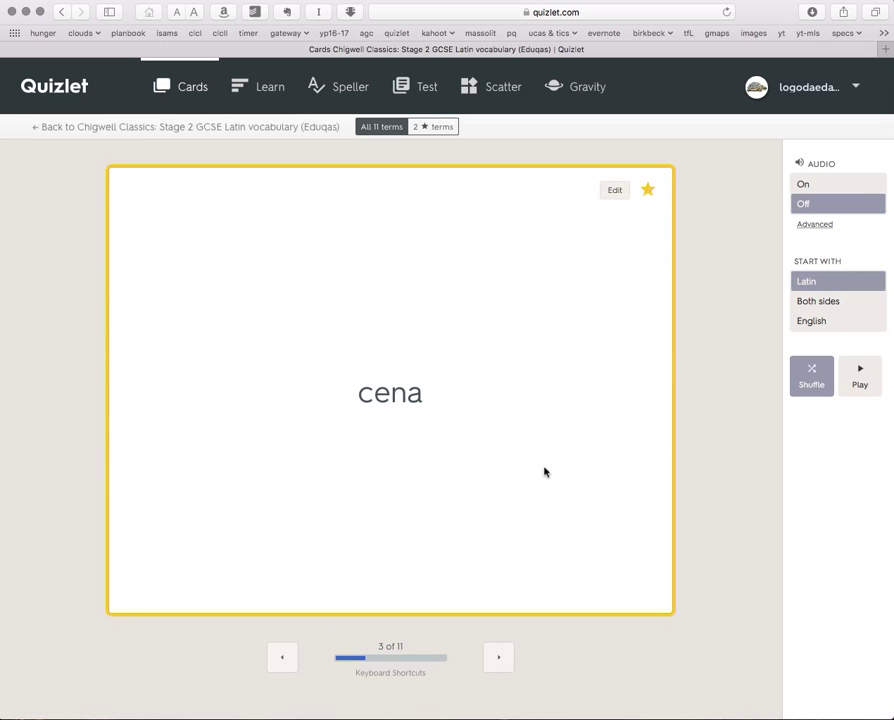
# - Star ancilla, salutat and laudat, then study only the 5 starred cards
pyautogui.click(502, 662)
pyautogui.click(501, 662)
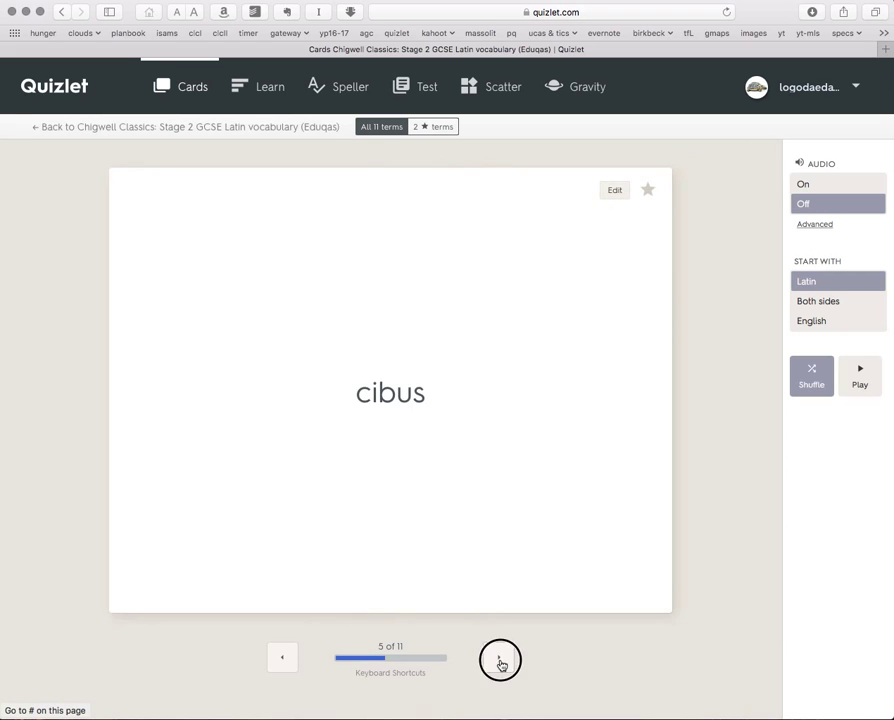
pyautogui.click(501, 662)
pyautogui.click(501, 662)
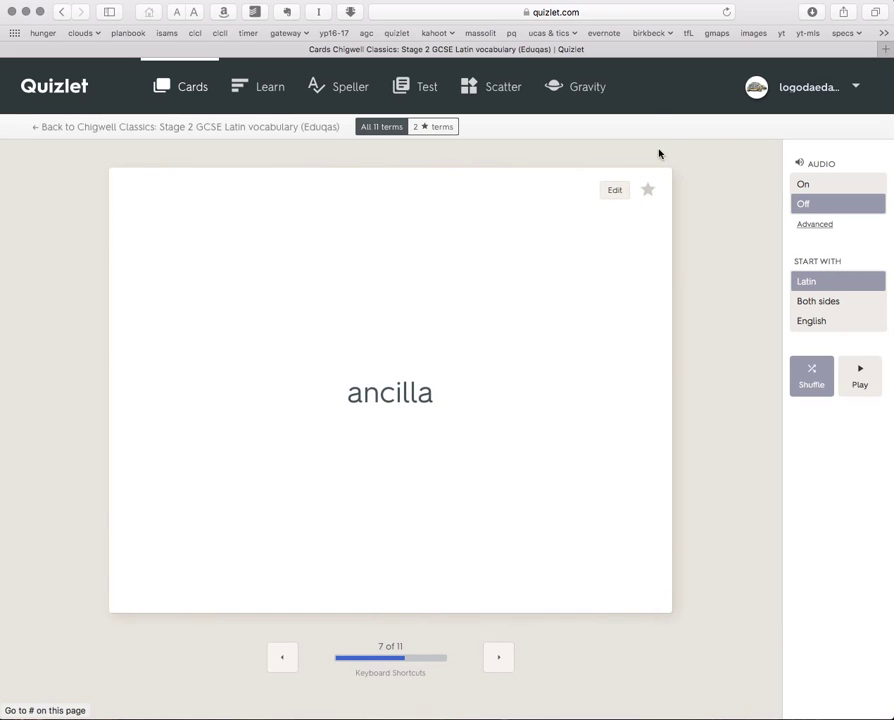
pyautogui.click(647, 192)
pyautogui.click(500, 659)
pyautogui.click(648, 192)
pyautogui.click(500, 660)
pyautogui.click(500, 660)
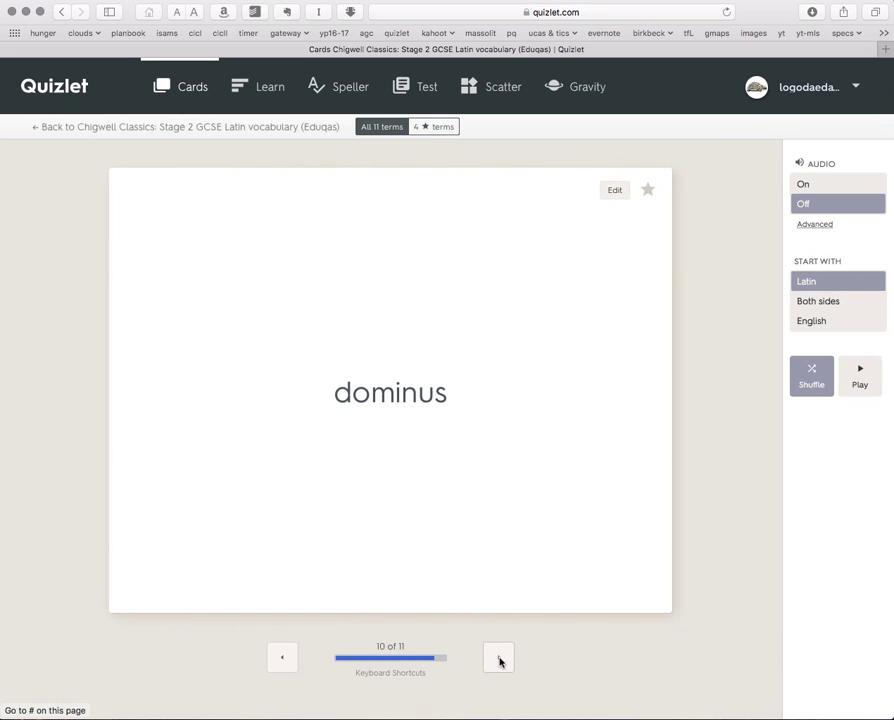
pyautogui.click(500, 660)
pyautogui.click(648, 191)
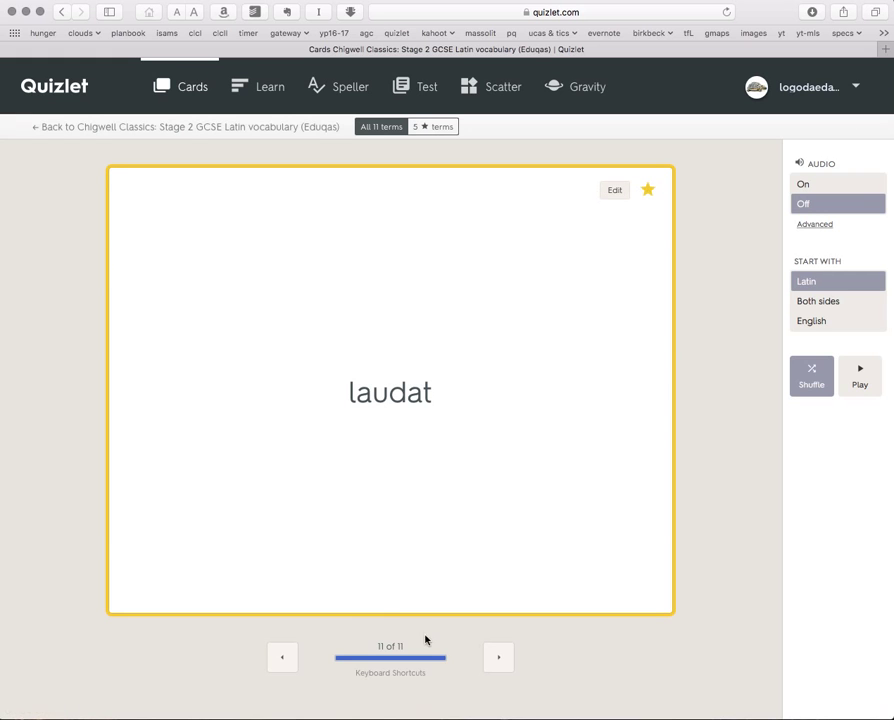
pyautogui.click(431, 130)
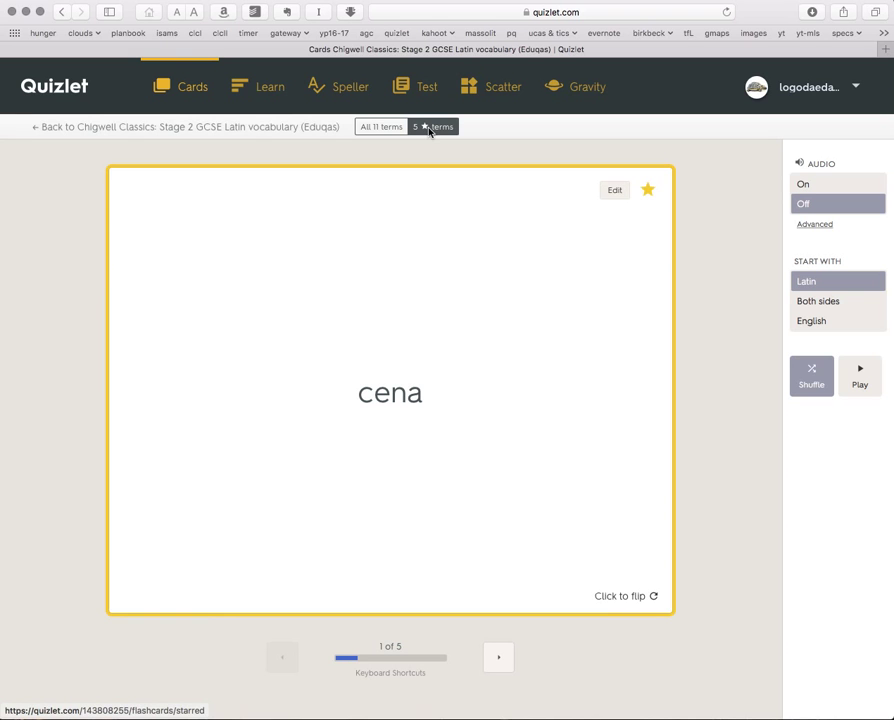
# - Check the meanings of cena and laudat, and unstar laetus, salutat and ancilla
pyautogui.click(639, 598)
pyautogui.click(639, 598)
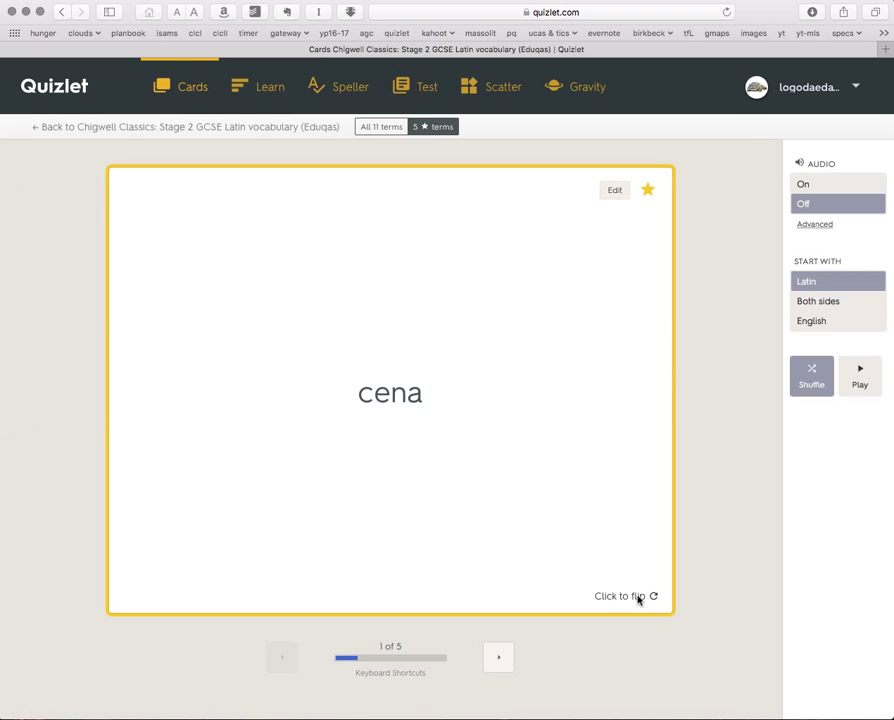
pyautogui.click(499, 661)
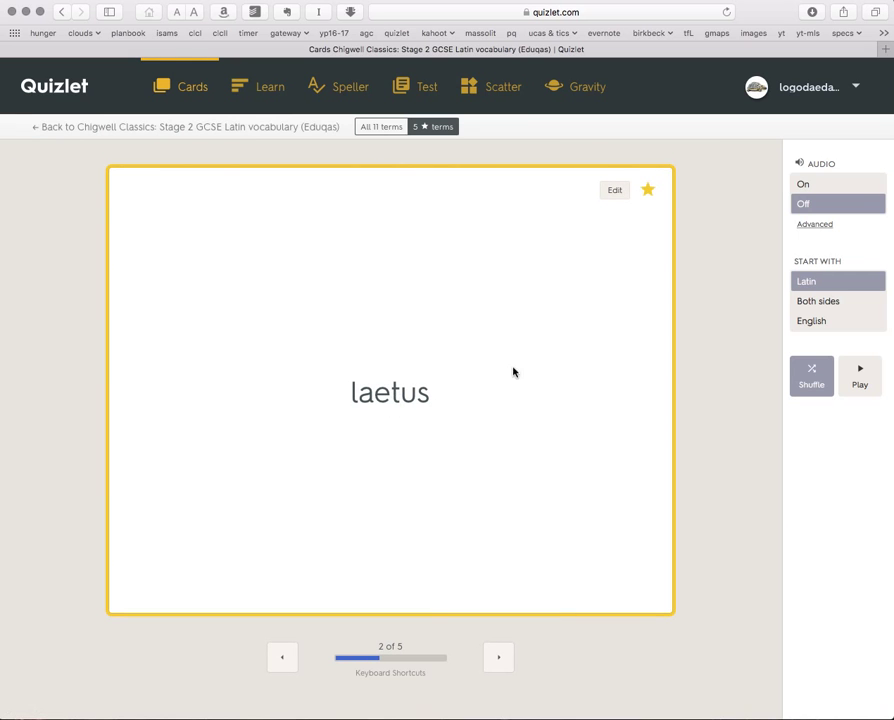
pyautogui.click(648, 191)
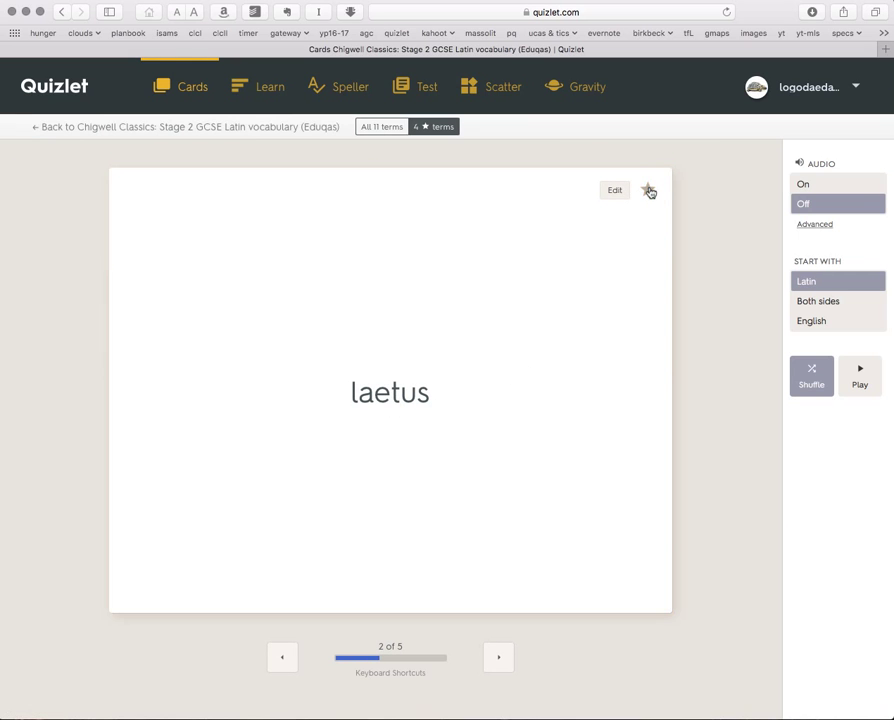
pyautogui.click(500, 661)
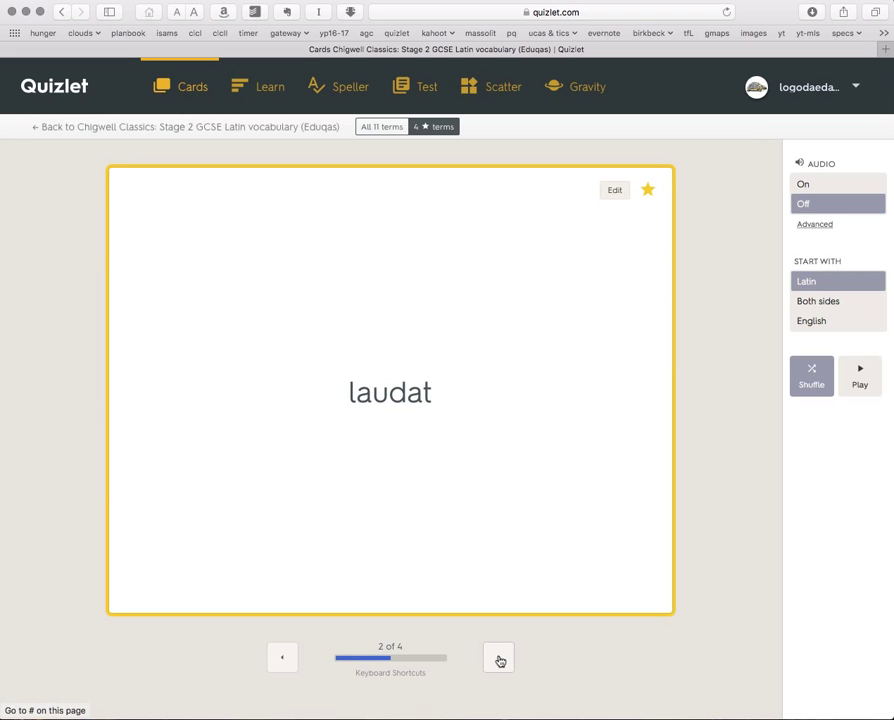
pyautogui.click(535, 515)
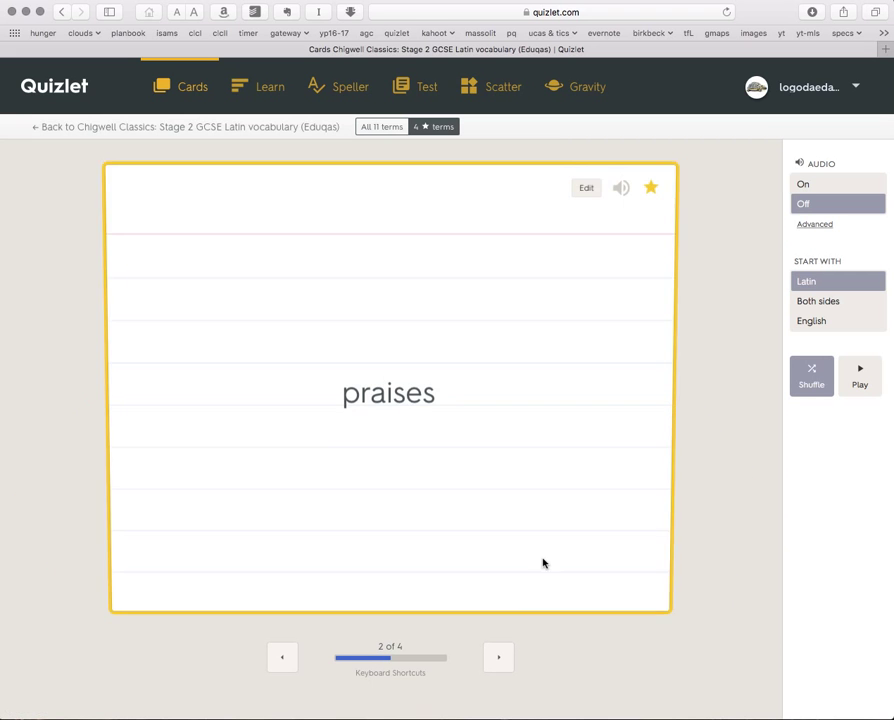
pyautogui.click(571, 593)
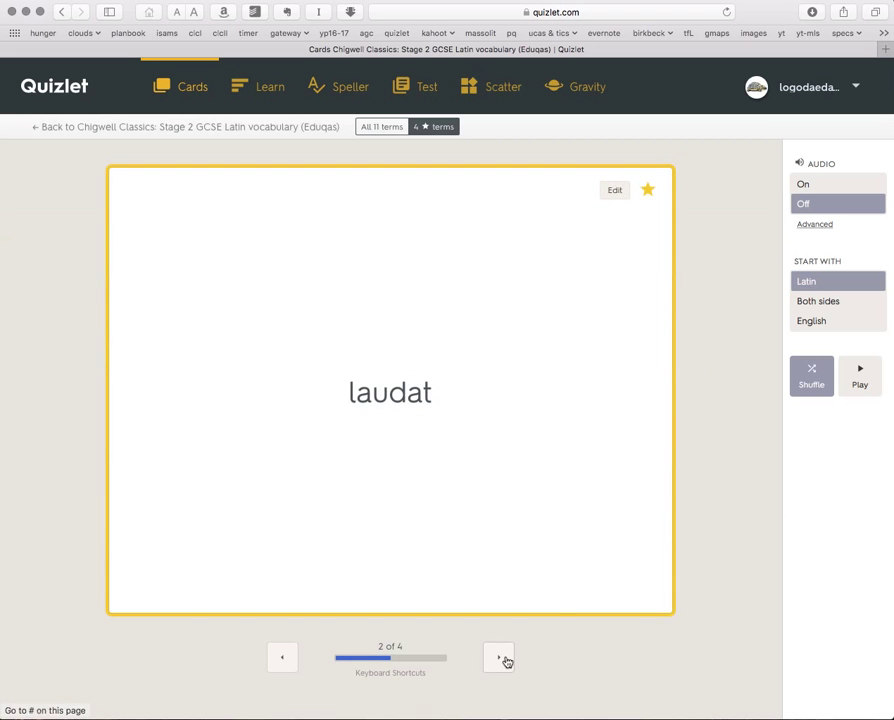
pyautogui.click(502, 659)
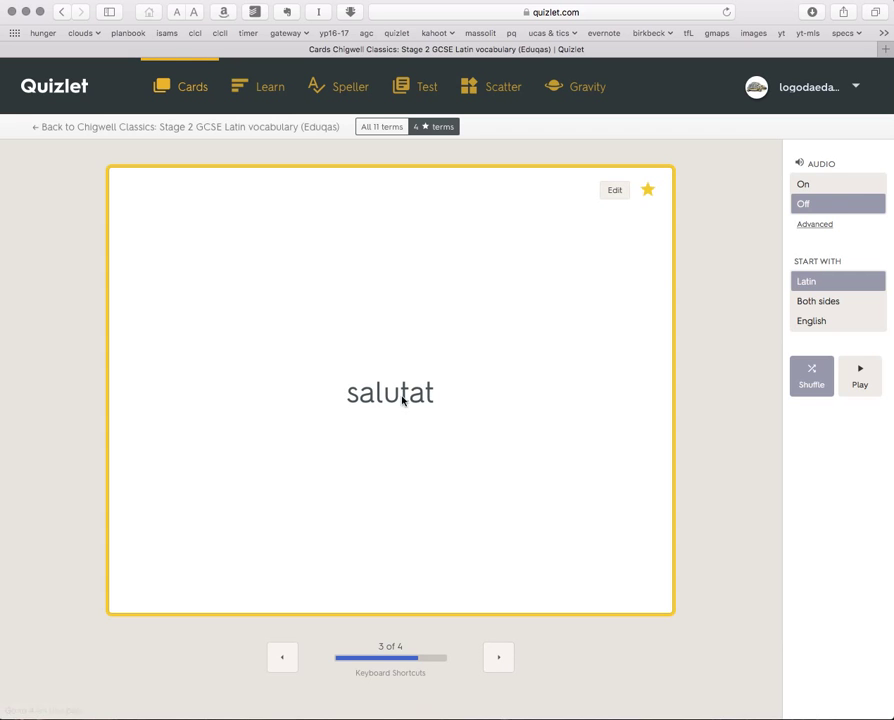
pyautogui.click(648, 190)
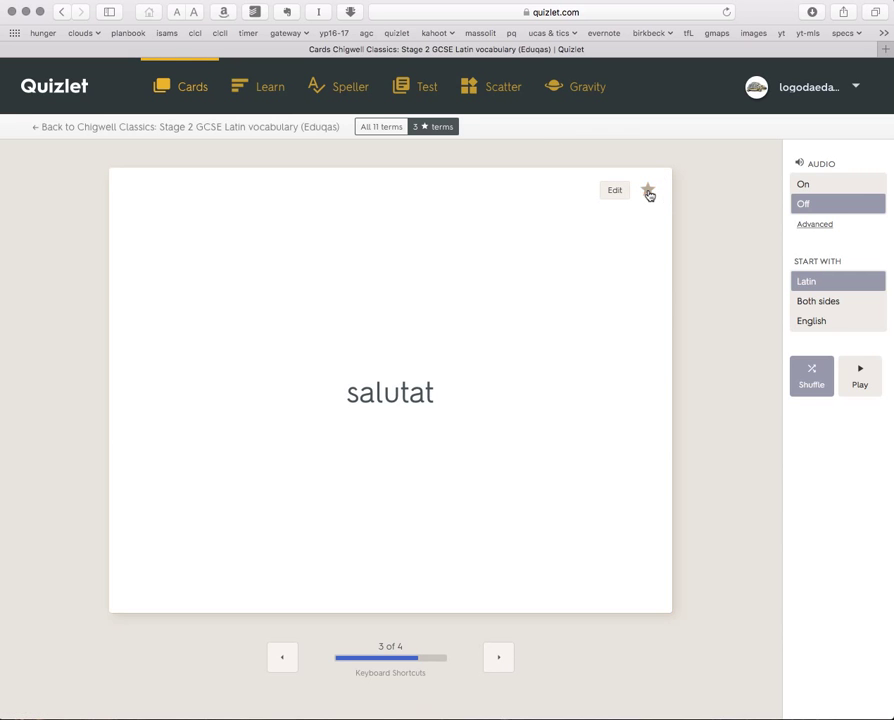
pyautogui.click(500, 658)
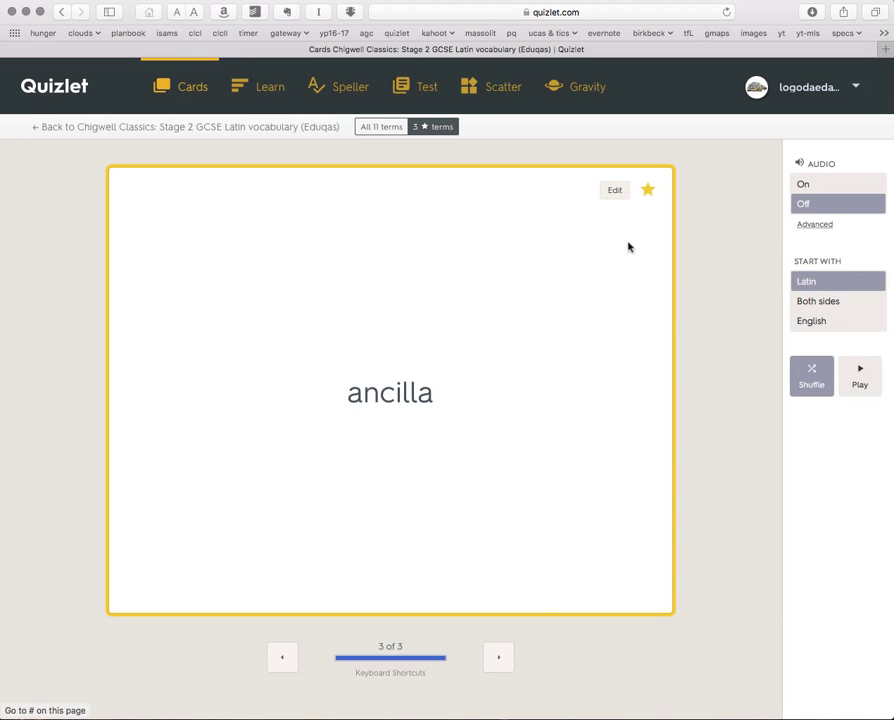
pyautogui.click(648, 191)
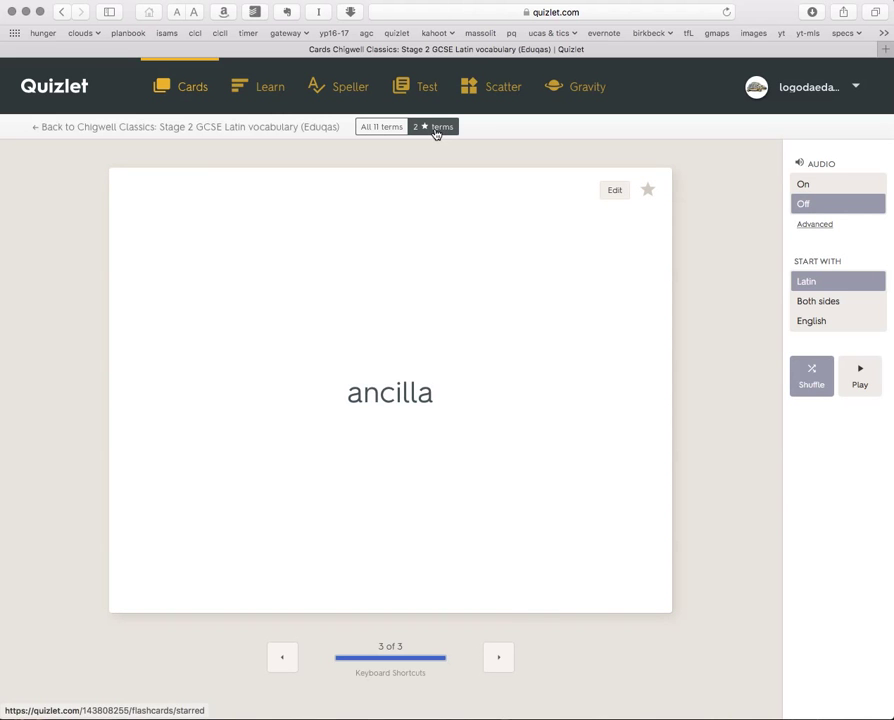
# - Recheck cena and laudat, then unstar both to restore the full 11-term deck
pyautogui.click(284, 662)
pyautogui.click(283, 664)
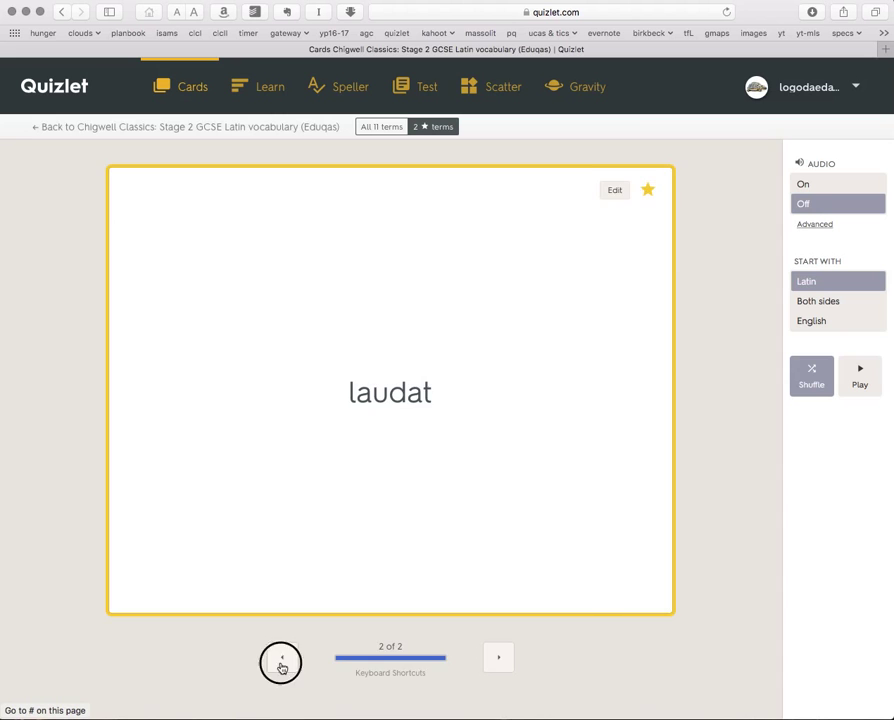
pyautogui.click(500, 660)
pyautogui.click(284, 660)
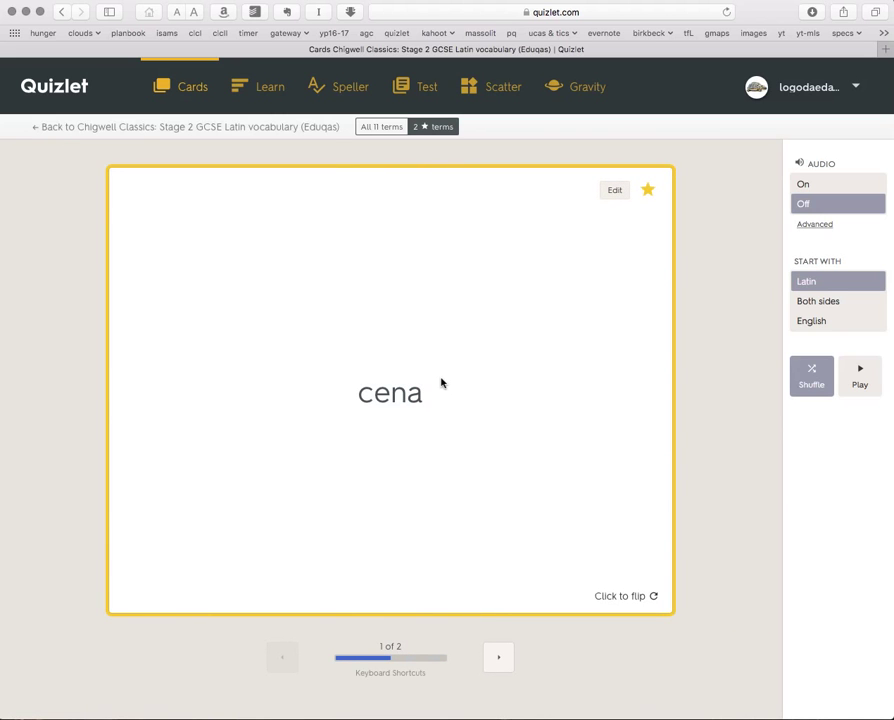
pyautogui.click(631, 594)
pyautogui.click(629, 598)
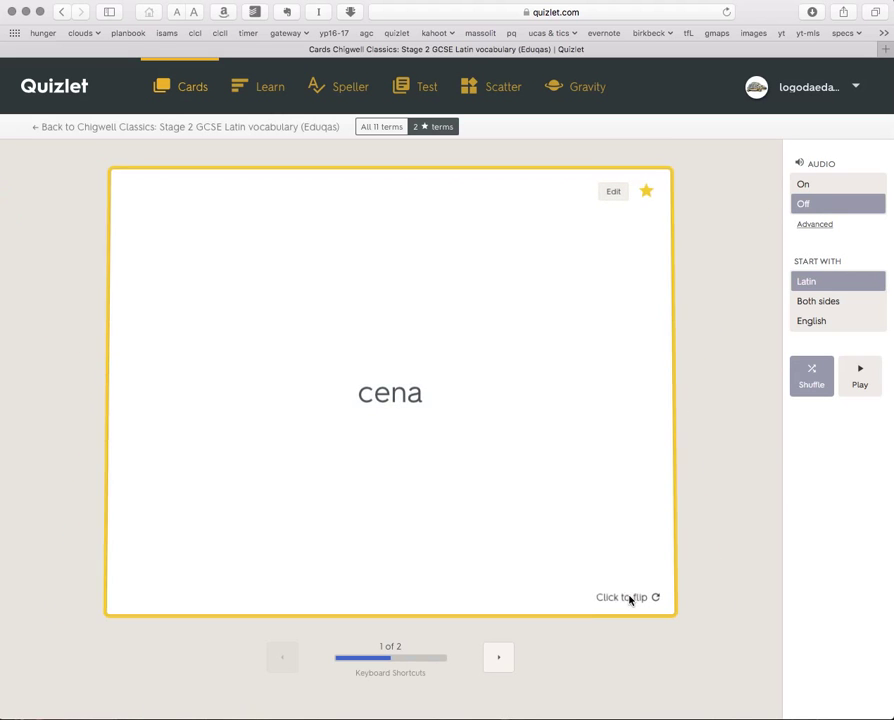
pyautogui.click(647, 193)
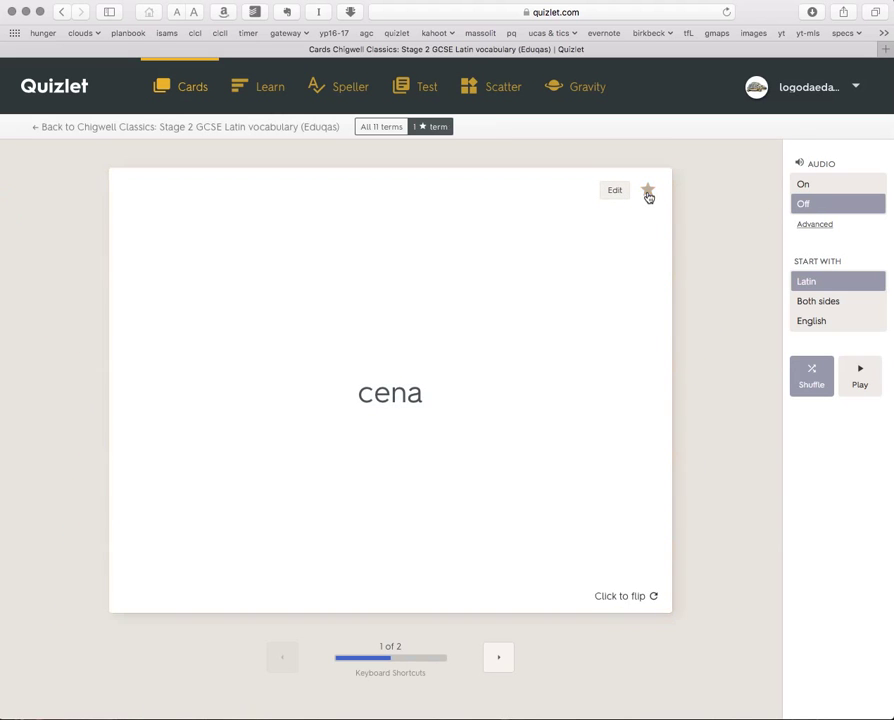
pyautogui.click(497, 660)
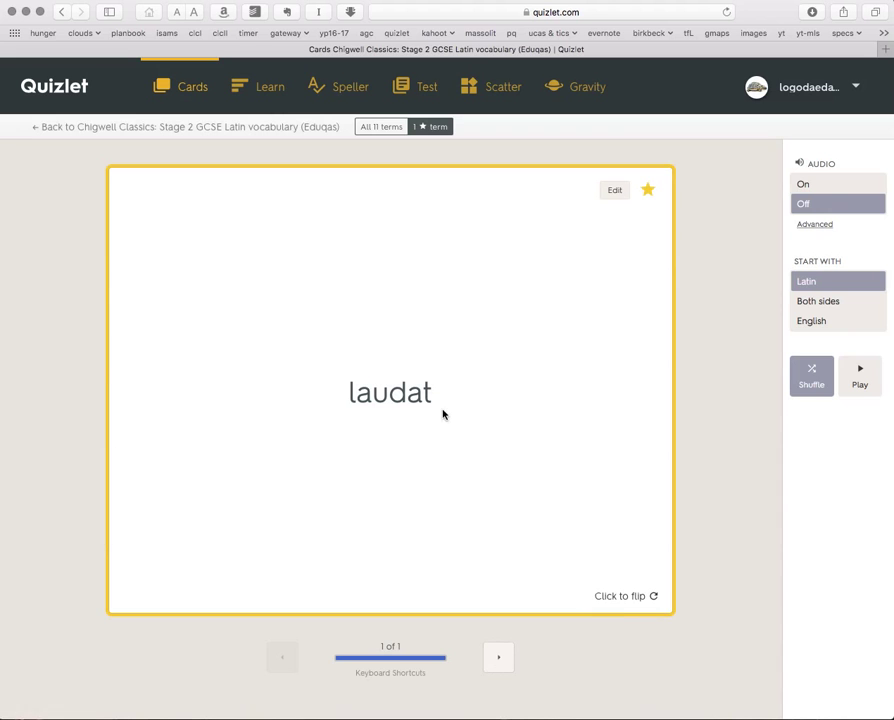
pyautogui.click(618, 597)
pyautogui.click(622, 597)
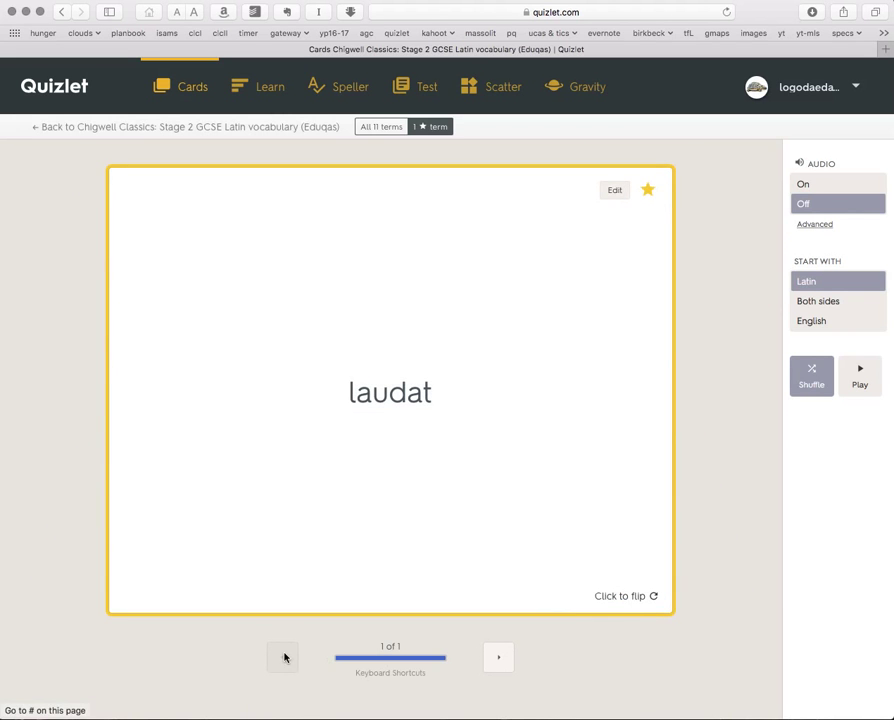
pyautogui.click(648, 191)
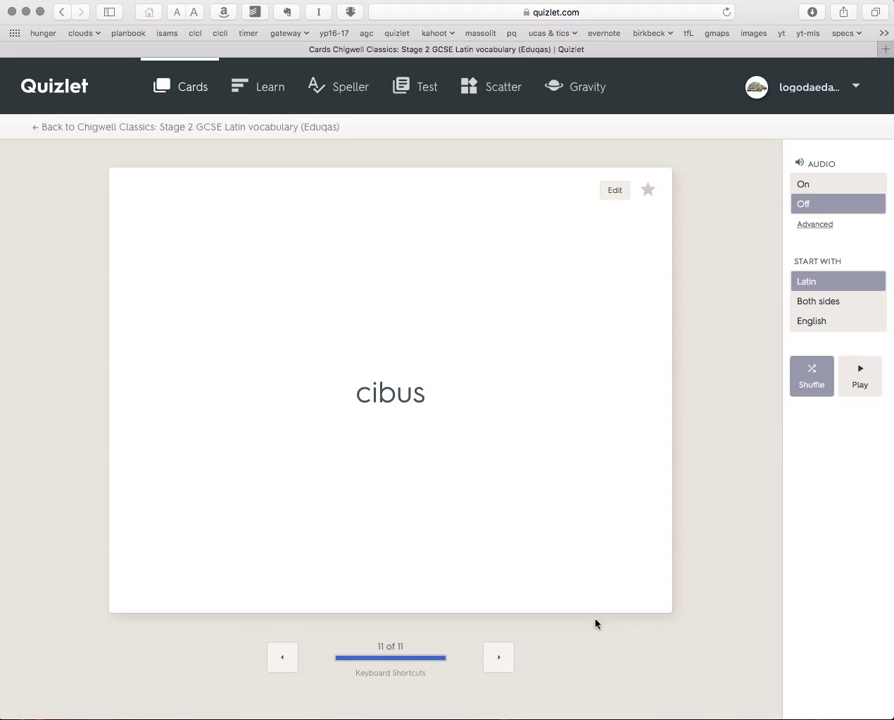
# - Shuffle the 11 Stage 2 cards, run through to The End, and return to the Quizlet home page
pyautogui.click(810, 381)
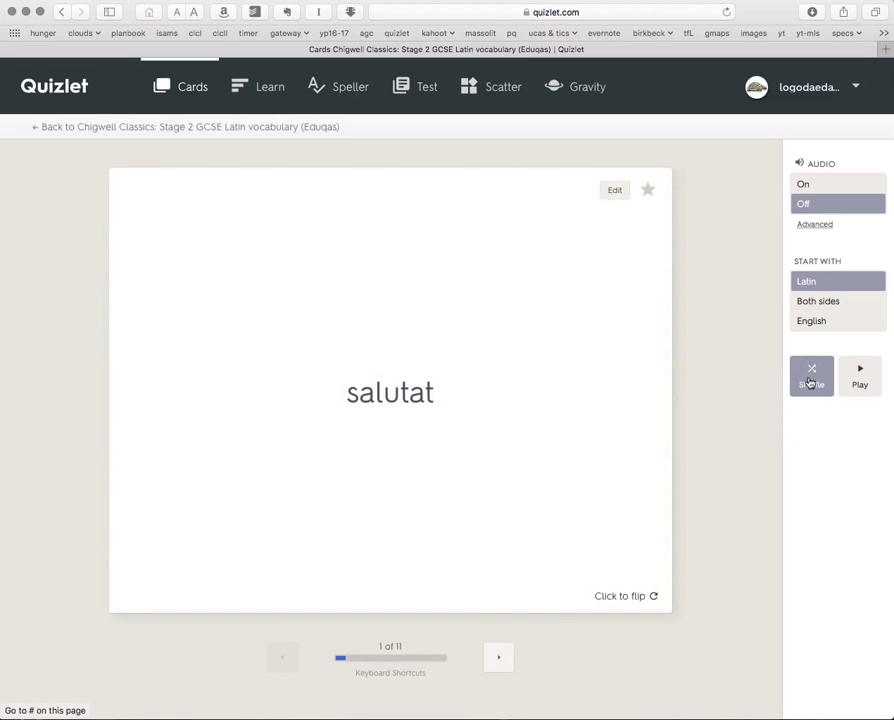
pyautogui.click(506, 662)
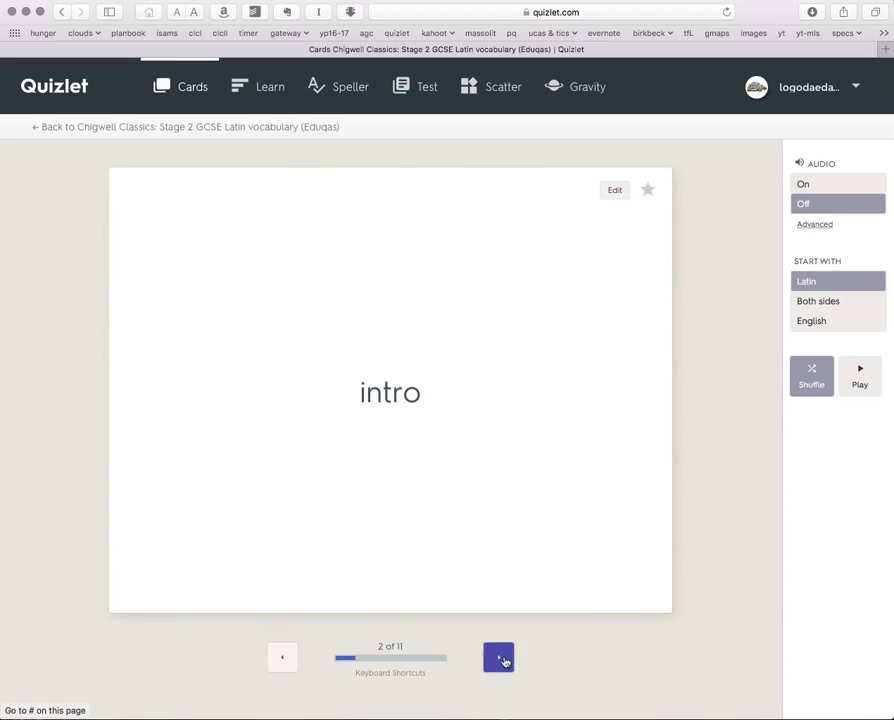
pyautogui.click(505, 661)
pyautogui.click(505, 661)
pyautogui.click(505, 661)
pyautogui.click(505, 661)
pyautogui.click(505, 661)
pyautogui.click(505, 661)
pyautogui.click(505, 661)
pyautogui.click(505, 661)
pyautogui.click(505, 661)
pyautogui.click(505, 661)
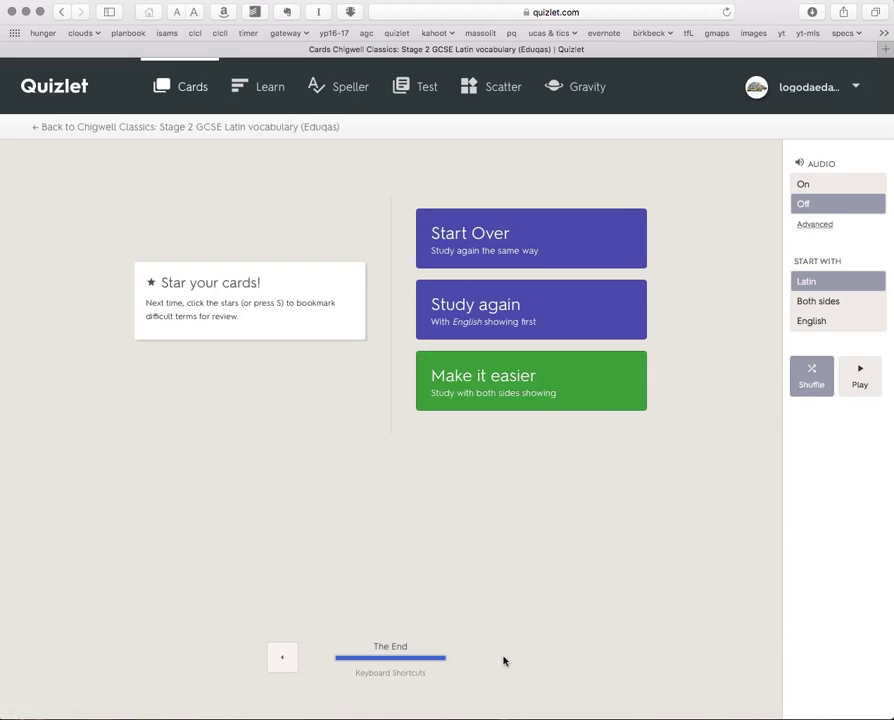
pyautogui.click(57, 94)
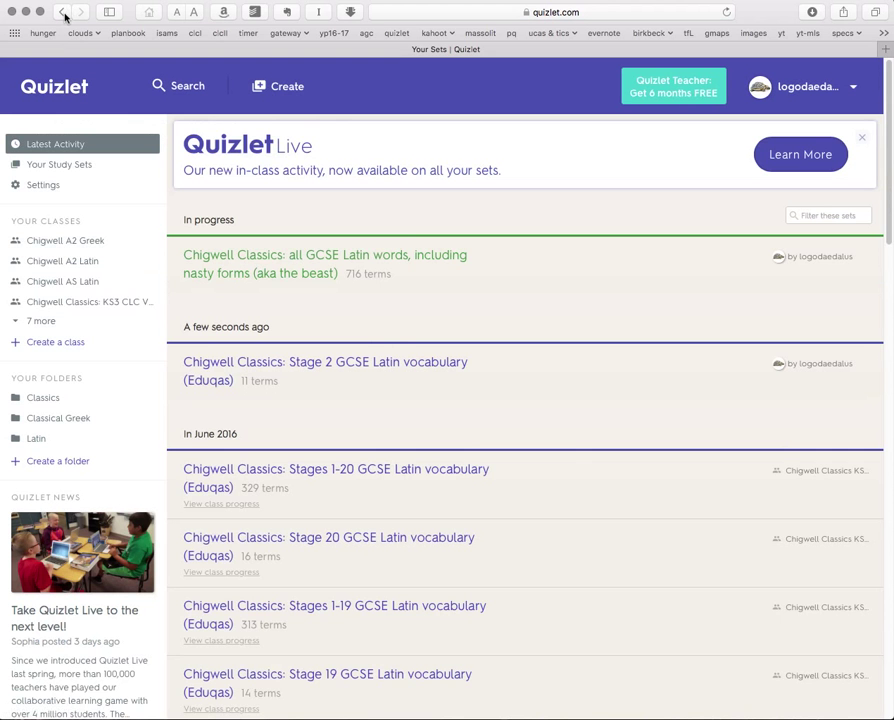
# - Go back to the KS3 Latin class page and open the Stages 1-2 GCSE Latin vocabulary set
pyautogui.click(63, 14)
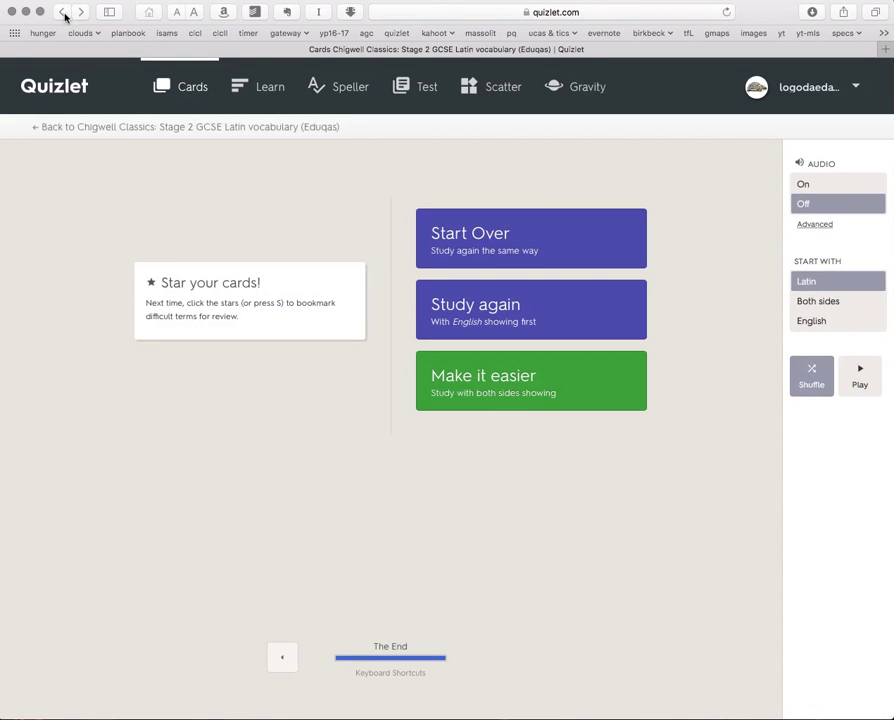
pyautogui.click(63, 14)
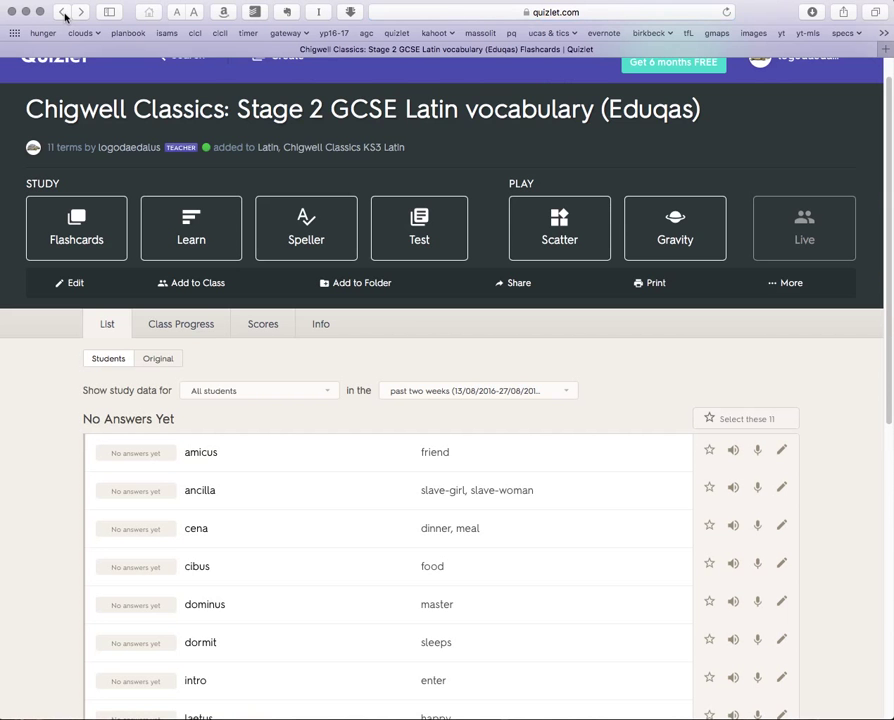
pyautogui.click(63, 14)
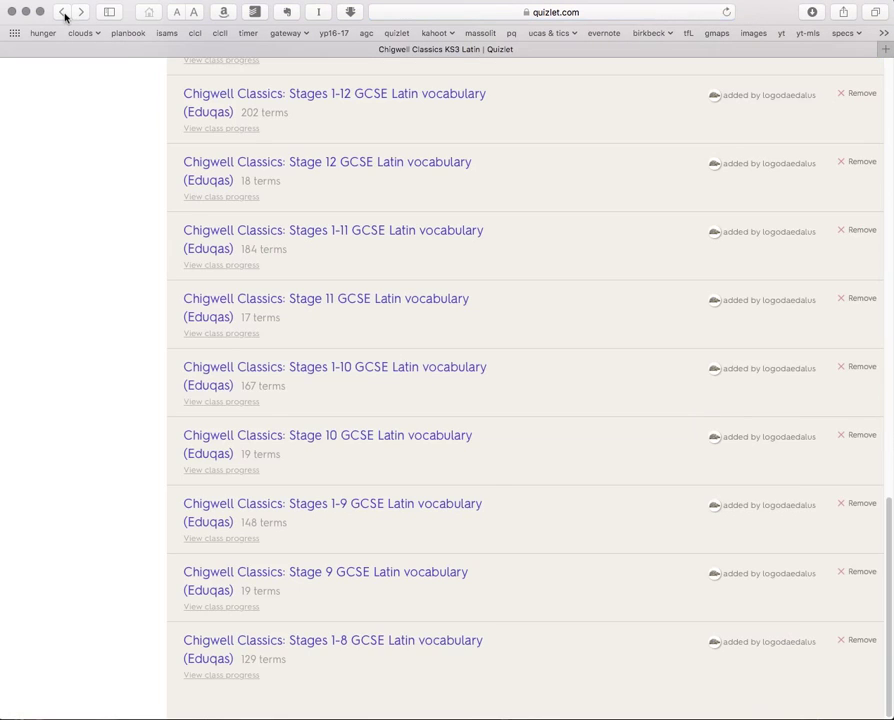
pyautogui.scroll(-7, 480, 540)
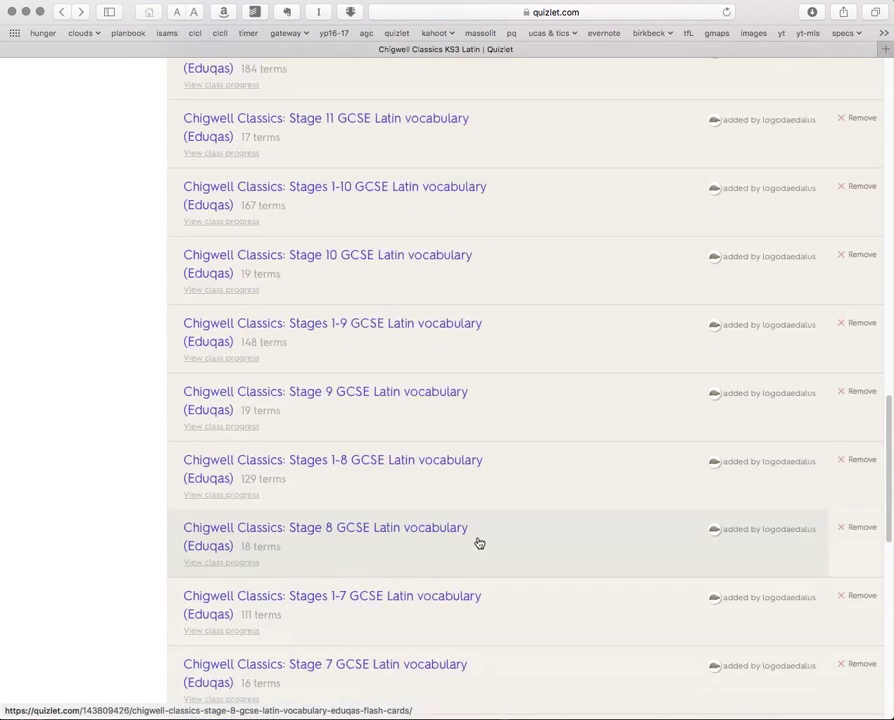
pyautogui.scroll(-12, 479, 543)
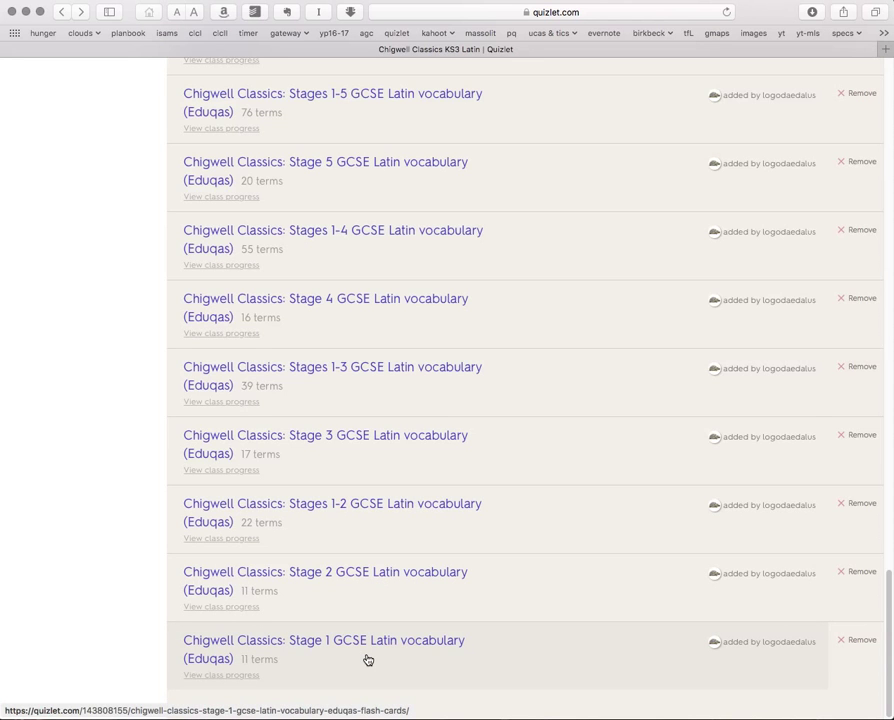
pyautogui.click(429, 505)
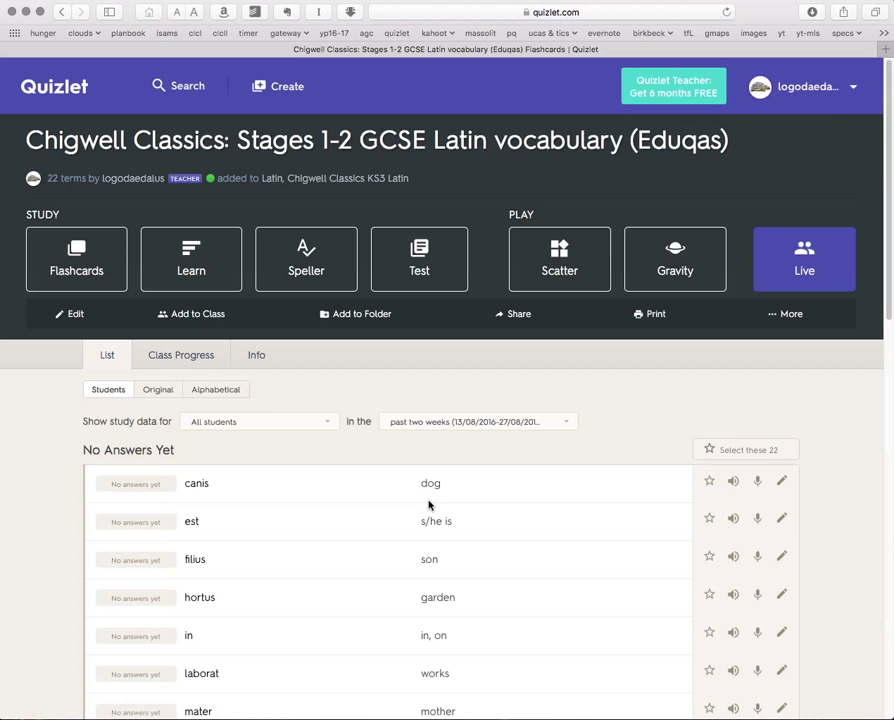
# - Start the Stages 1-2 flashcards and star canis and via as difficult
pyautogui.click(72, 258)
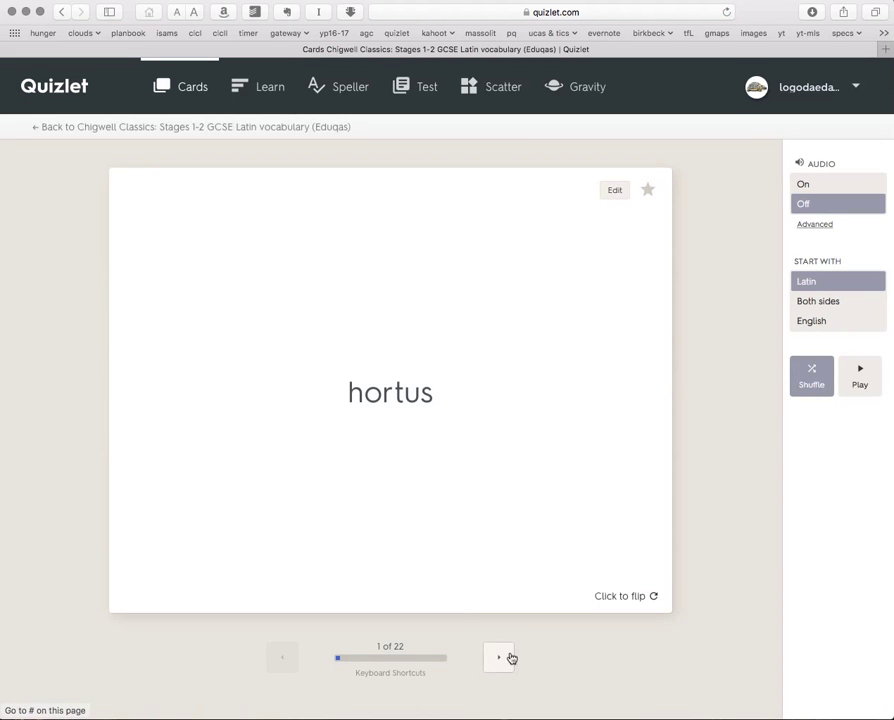
pyautogui.click(501, 660)
pyautogui.click(501, 660)
pyautogui.click(647, 190)
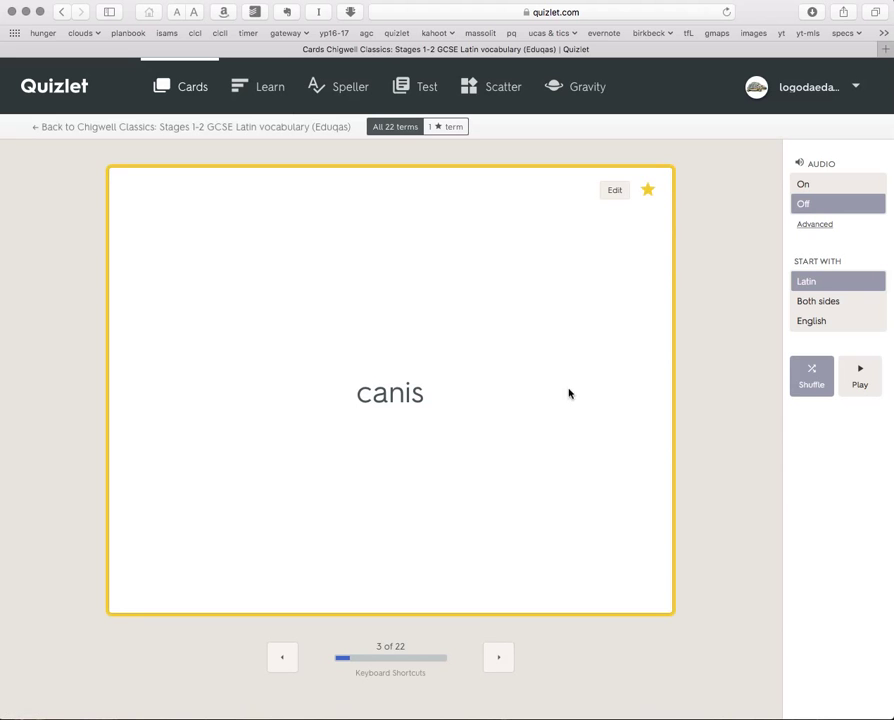
pyautogui.click(499, 660)
pyautogui.click(499, 660)
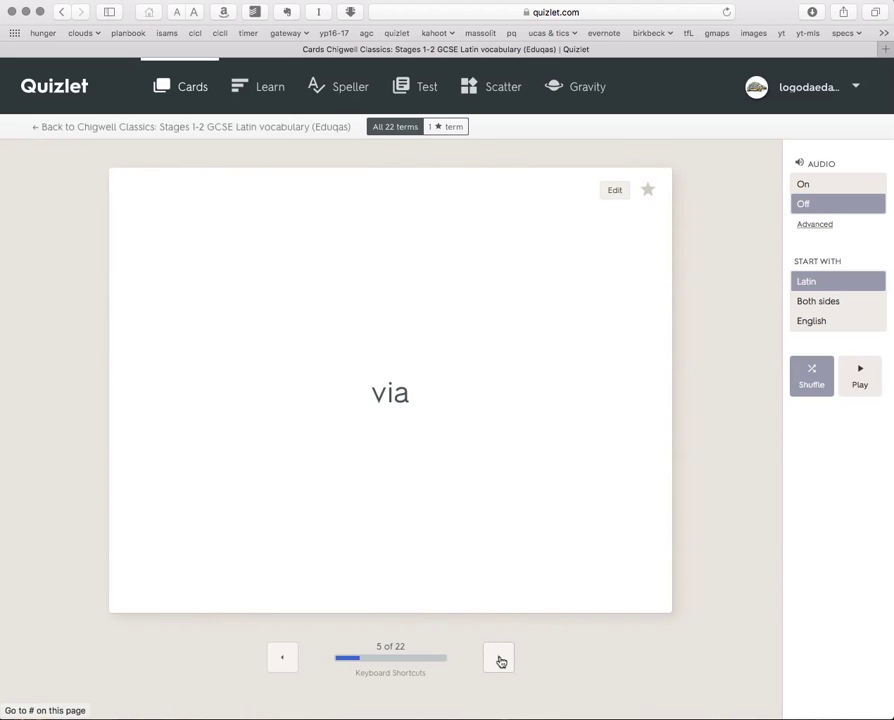
pyautogui.click(647, 196)
# - Star cibus and advance through the remaining cards to the end screen
pyautogui.click(503, 667)
pyautogui.click(503, 667)
pyautogui.click(503, 667)
pyautogui.click(503, 667)
pyautogui.click(503, 667)
pyautogui.click(503, 667)
pyautogui.click(503, 667)
pyautogui.click(503, 667)
pyautogui.click(503, 667)
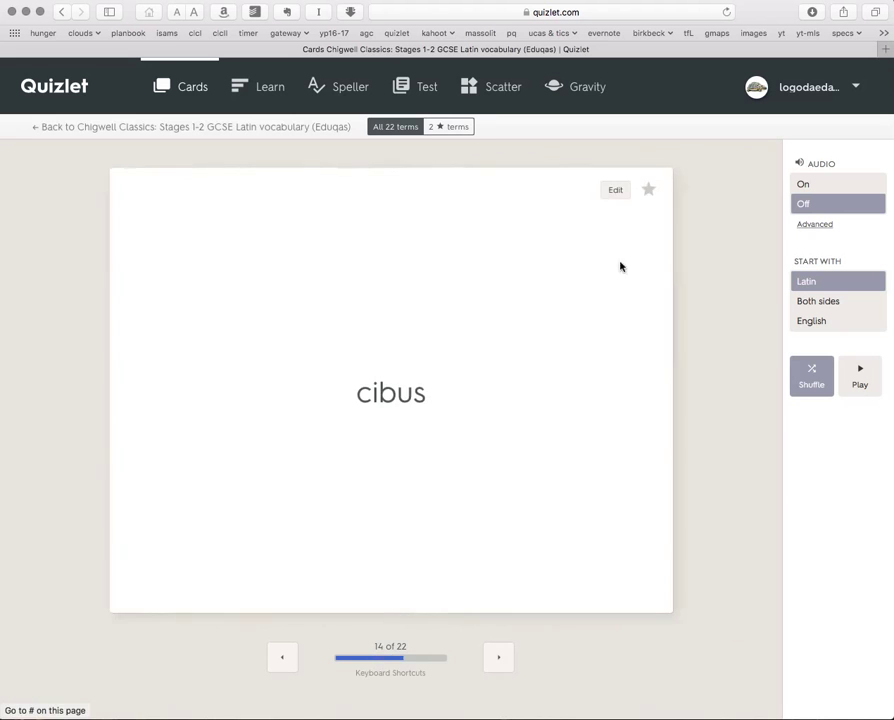
pyautogui.click(647, 192)
pyautogui.click(497, 664)
pyautogui.click(497, 664)
pyautogui.click(497, 664)
pyautogui.click(497, 664)
pyautogui.click(497, 664)
pyautogui.click(497, 664)
pyautogui.click(497, 664)
pyautogui.click(497, 664)
pyautogui.click(497, 664)
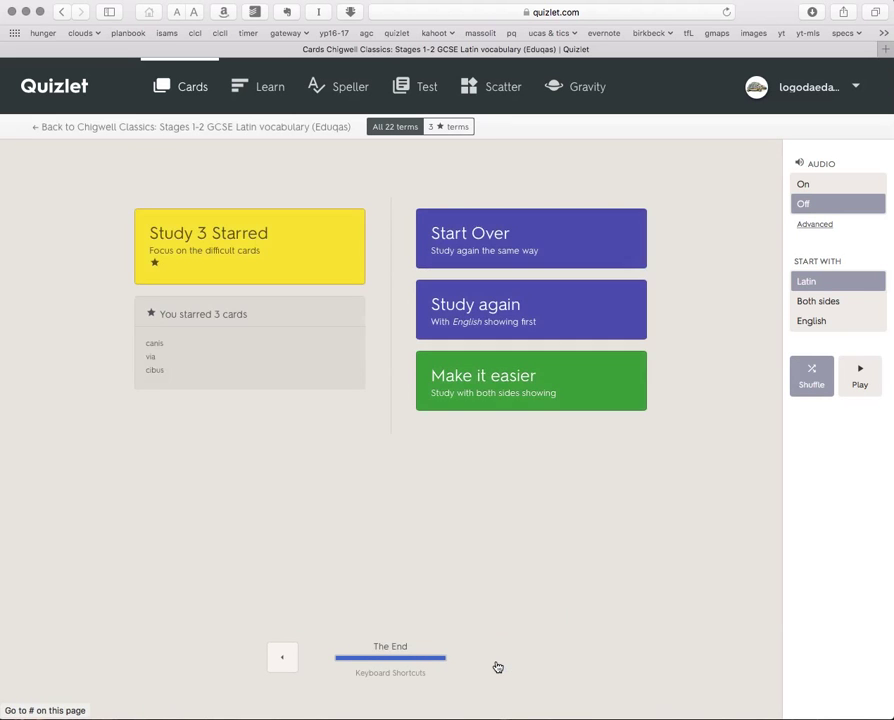
# - Study the 3 starred cards, unstarring cibus and canis, then check via's meaning and unstar it
pyautogui.click(451, 129)
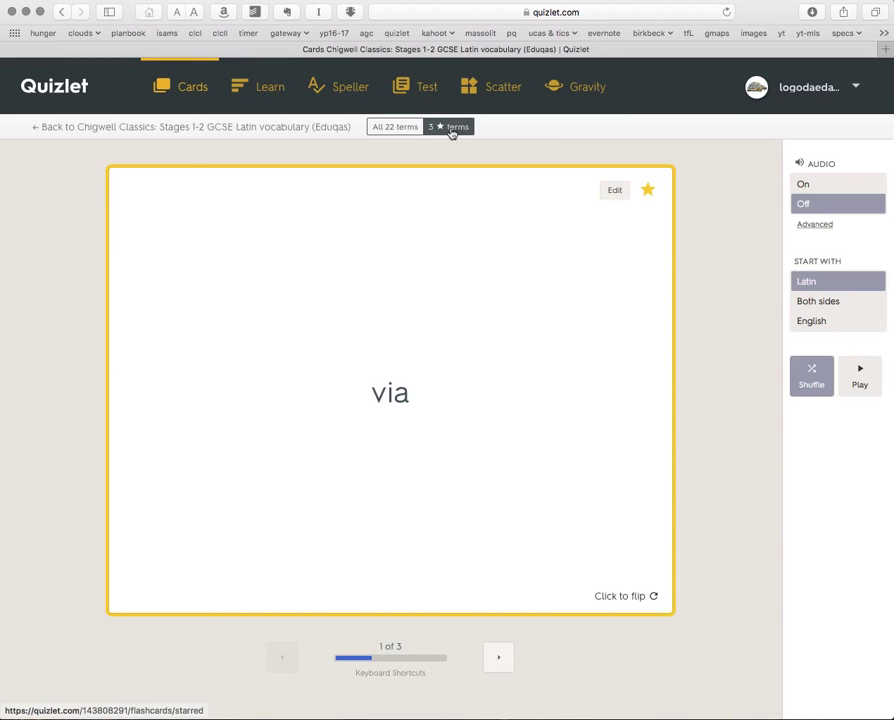
pyautogui.click(499, 659)
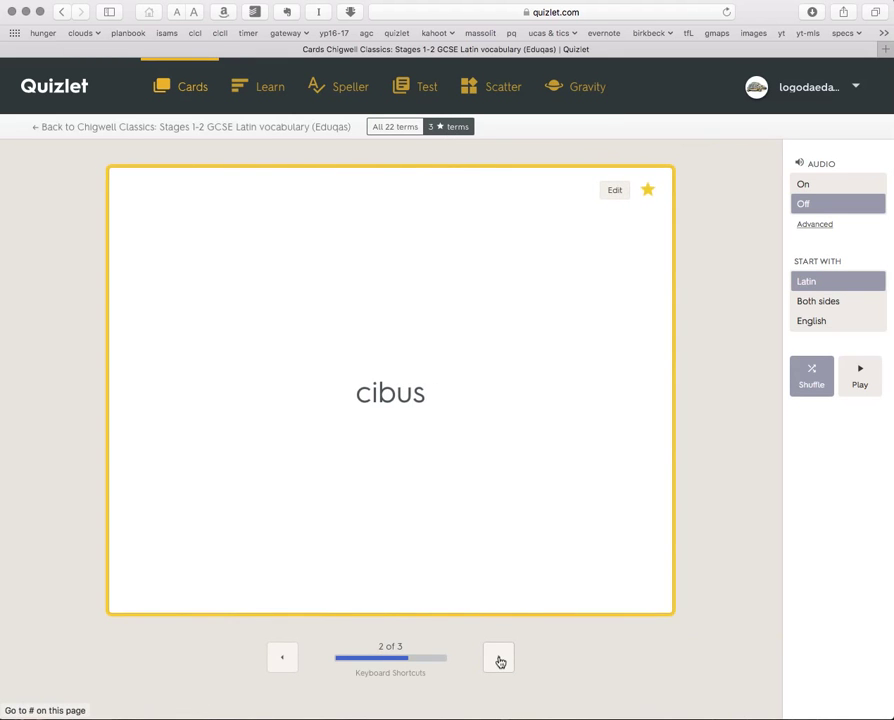
pyautogui.click(648, 192)
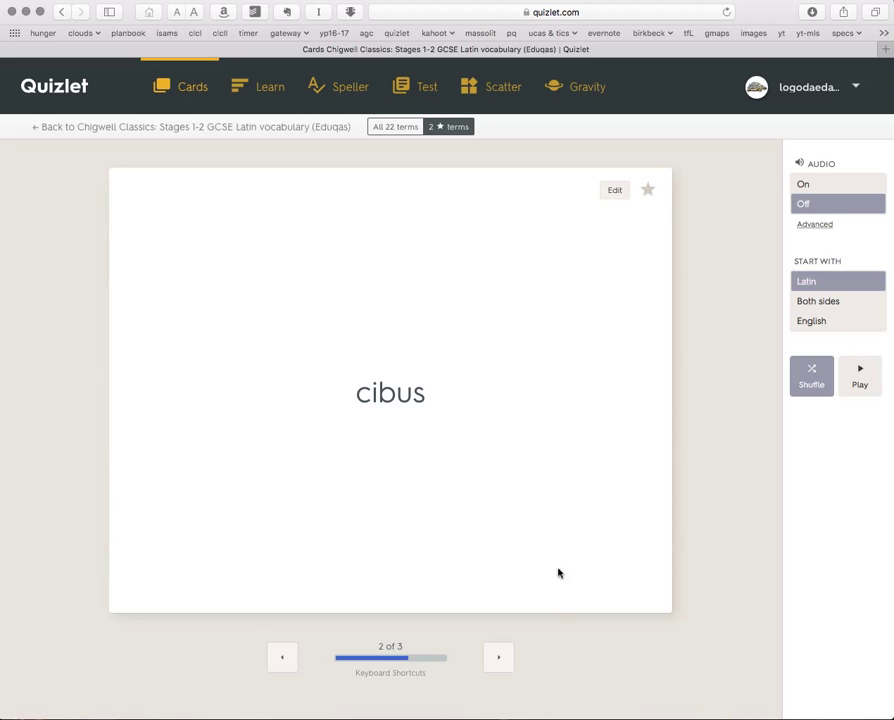
pyautogui.click(504, 664)
pyautogui.click(648, 192)
pyautogui.click(291, 660)
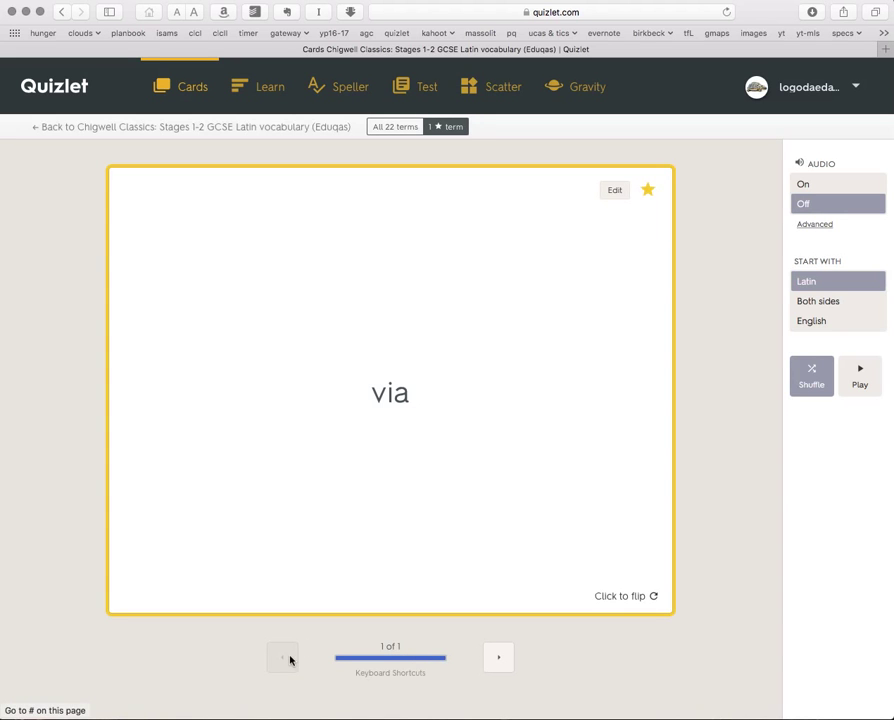
pyautogui.click(622, 596)
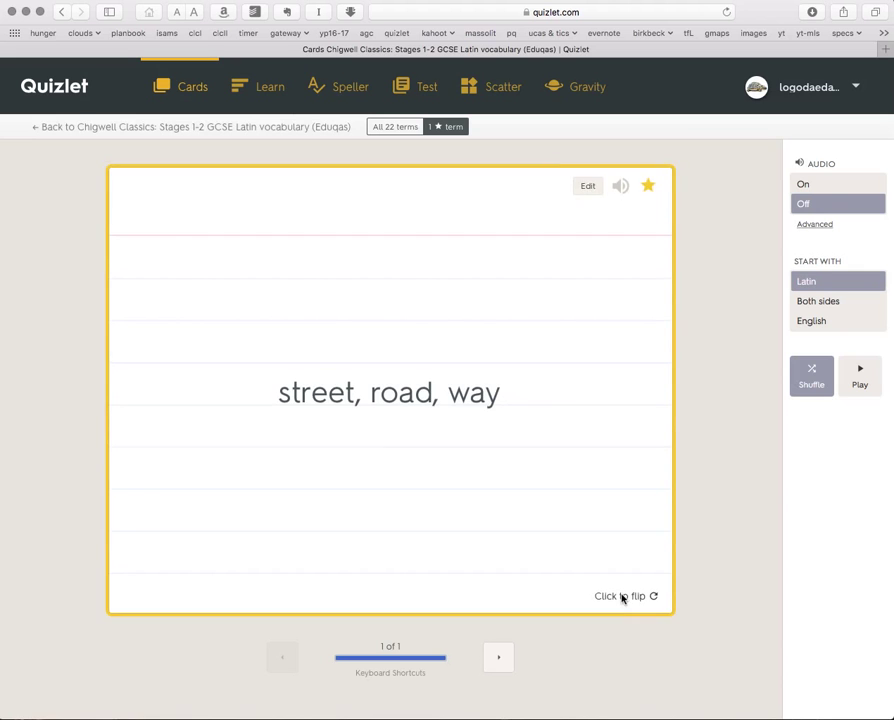
pyautogui.click(623, 596)
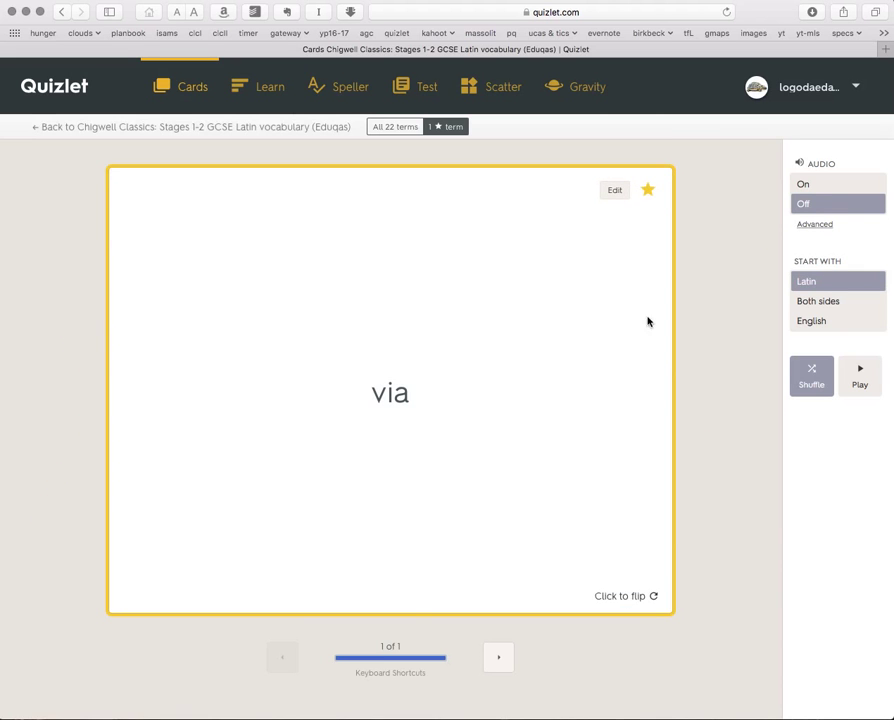
pyautogui.click(648, 190)
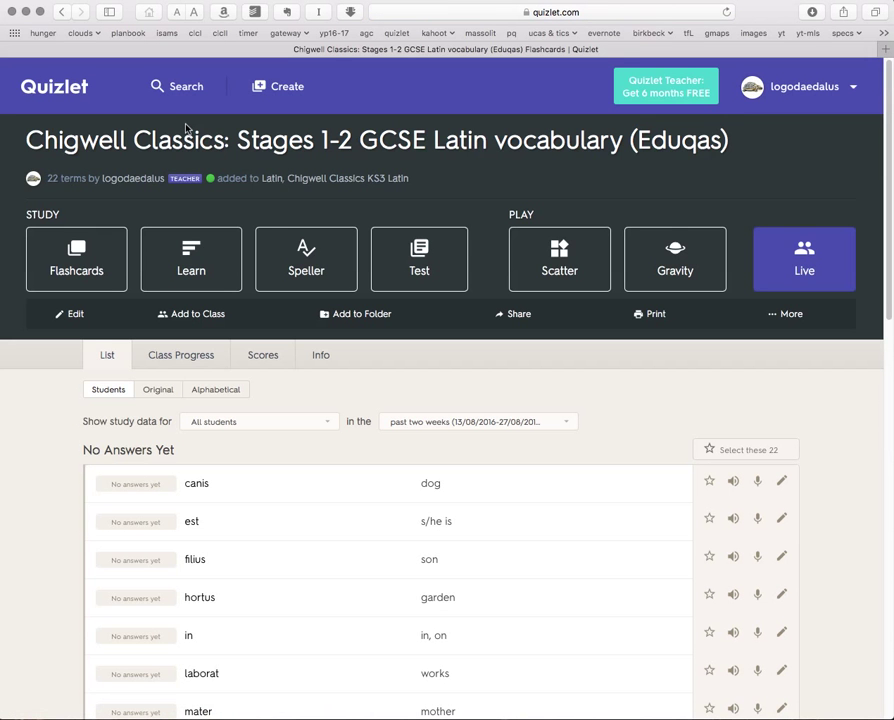
# - Launch a Scatter game on Stages 1-2 and drag 'cena' onto 'dinner, meal'
pyautogui.click(580, 251)
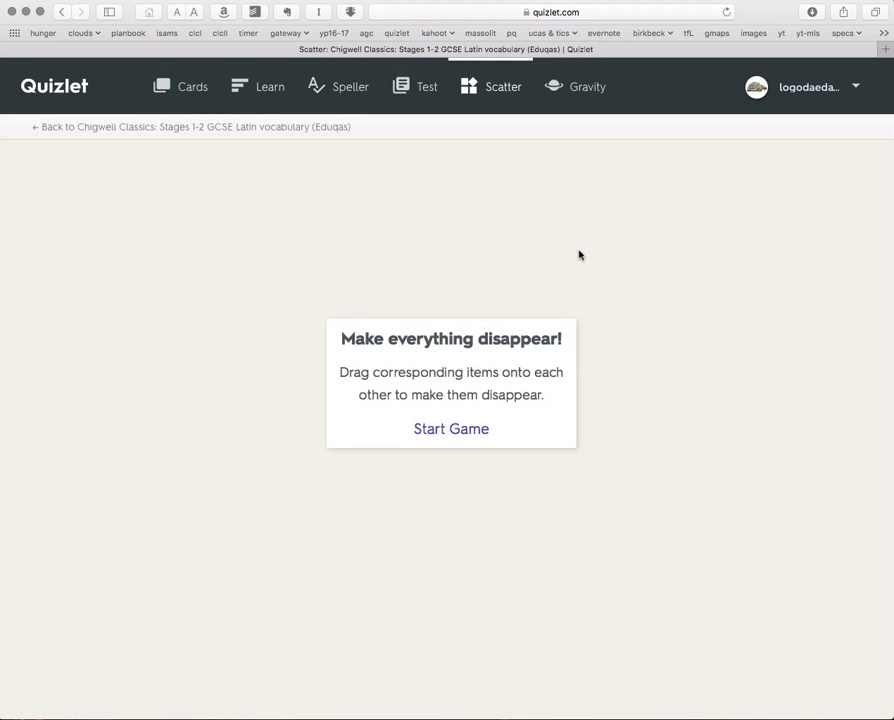
pyautogui.click(442, 432)
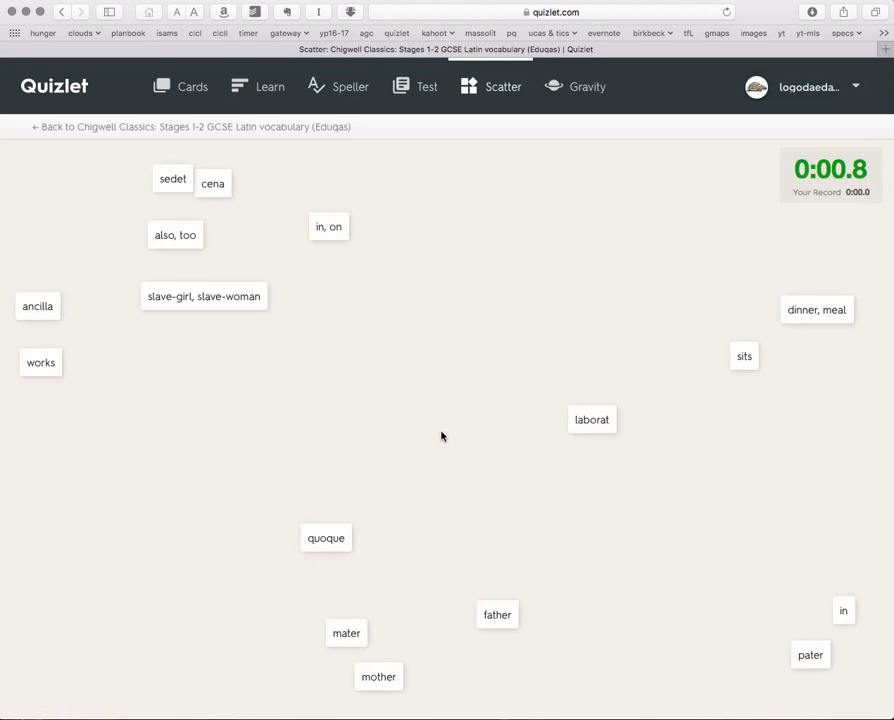
pyautogui.moveTo(220, 186); pyautogui.dragTo(828, 314)
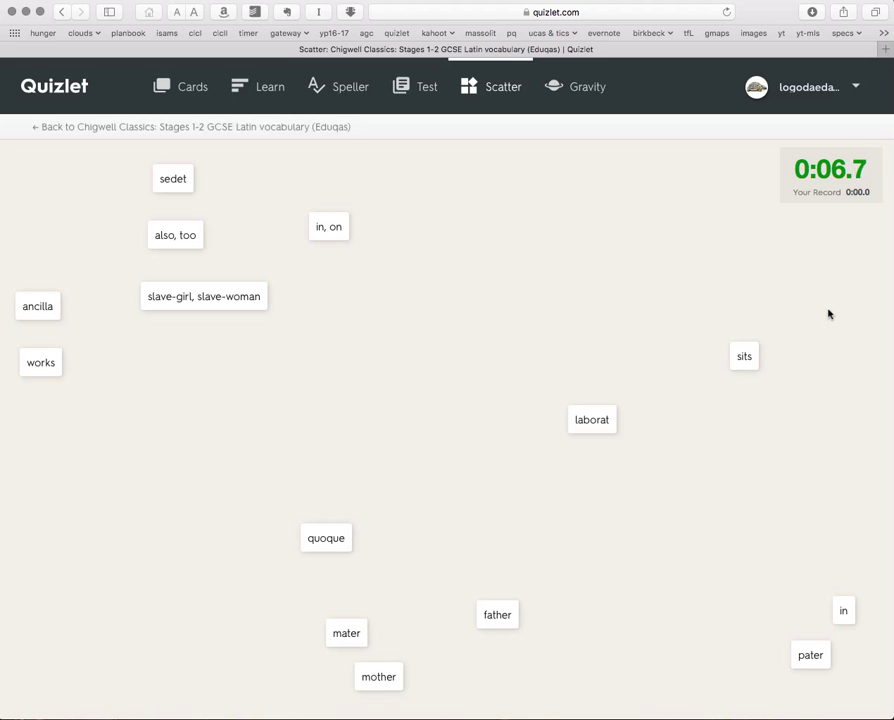